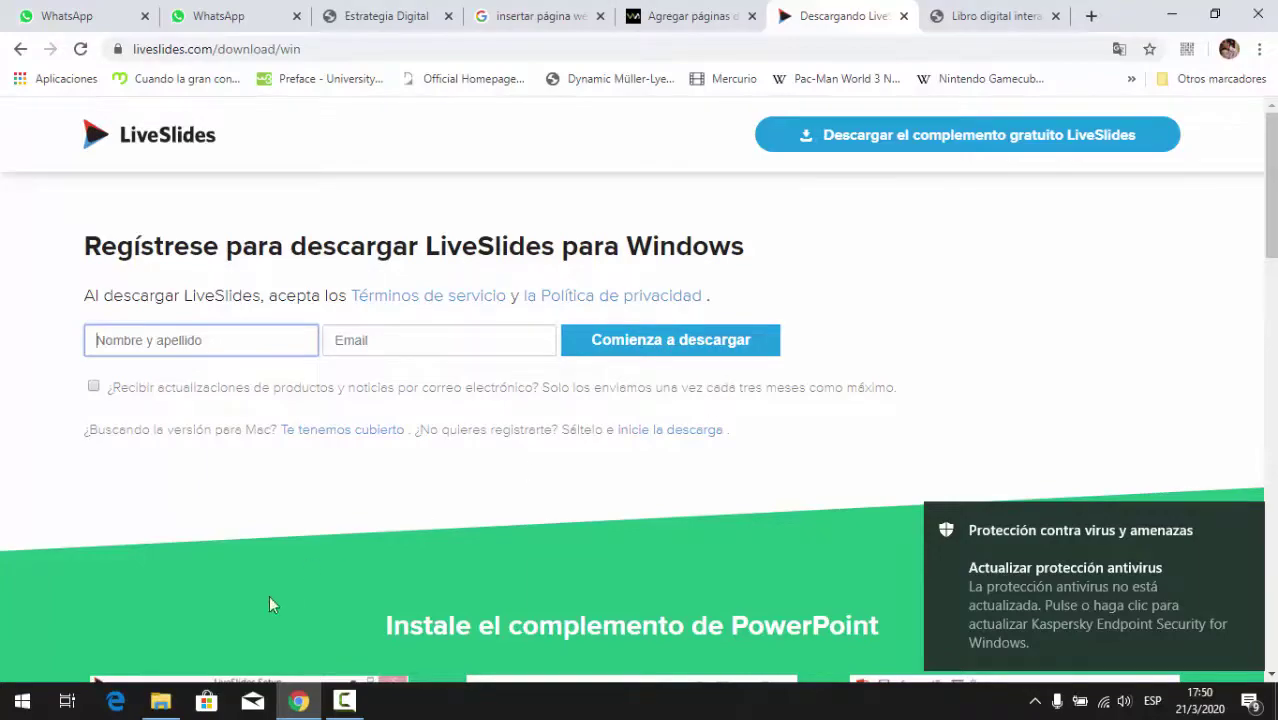
# Open File Explorer on the Libros folder holding the downloaded liveslides installer.
pyautogui.click(160, 701)
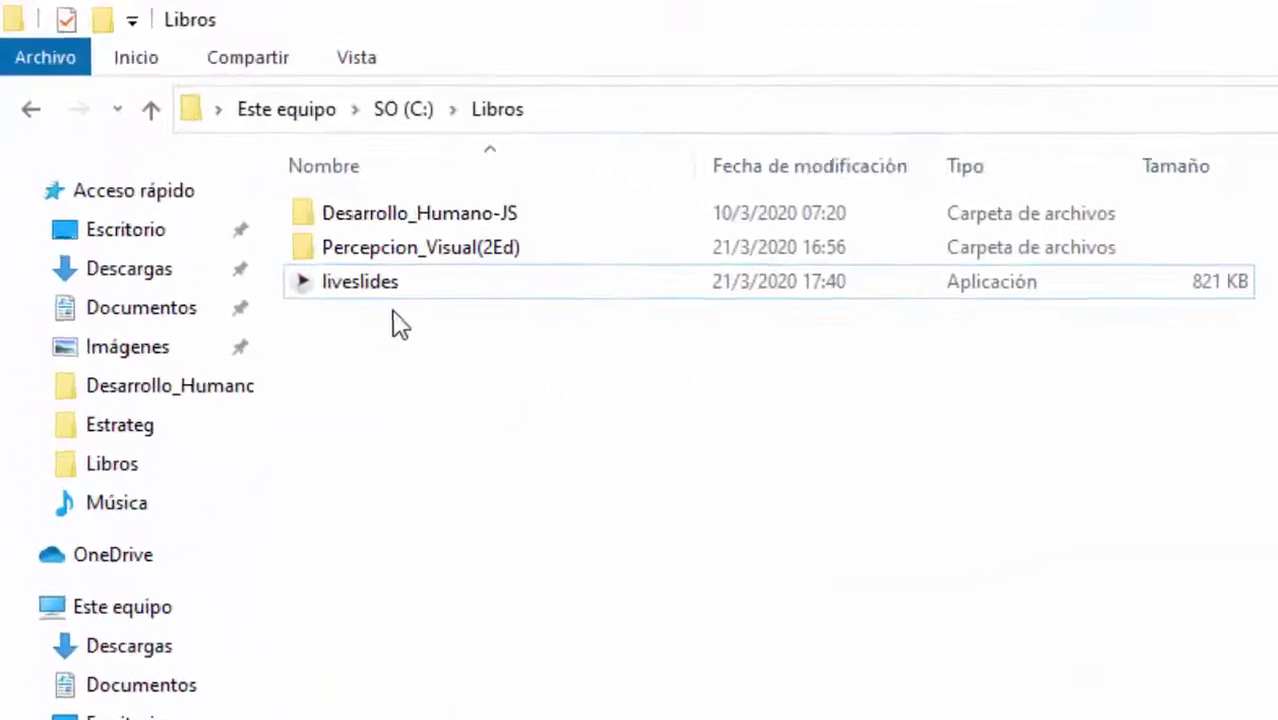
# Run the liveslides installer, install the LiveSlides add-in and finish the setup wizard.
pyautogui.doubleClick(268, 214)
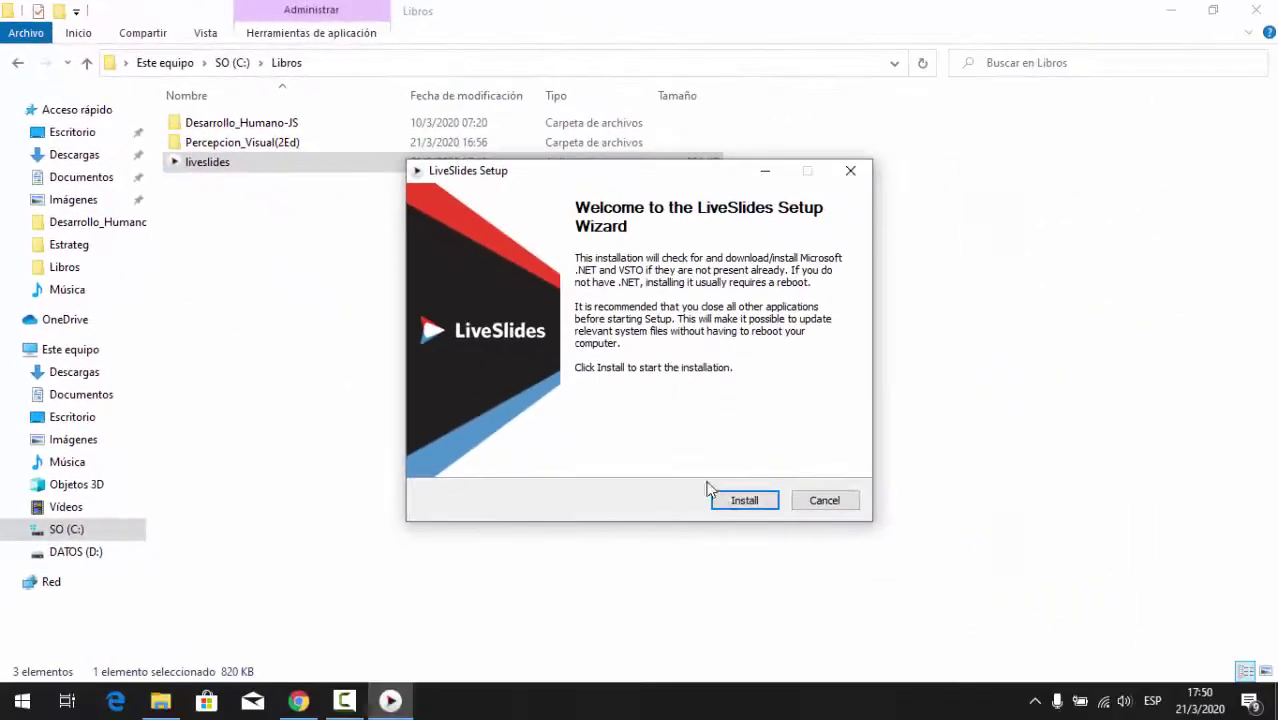
pyautogui.click(738, 497)
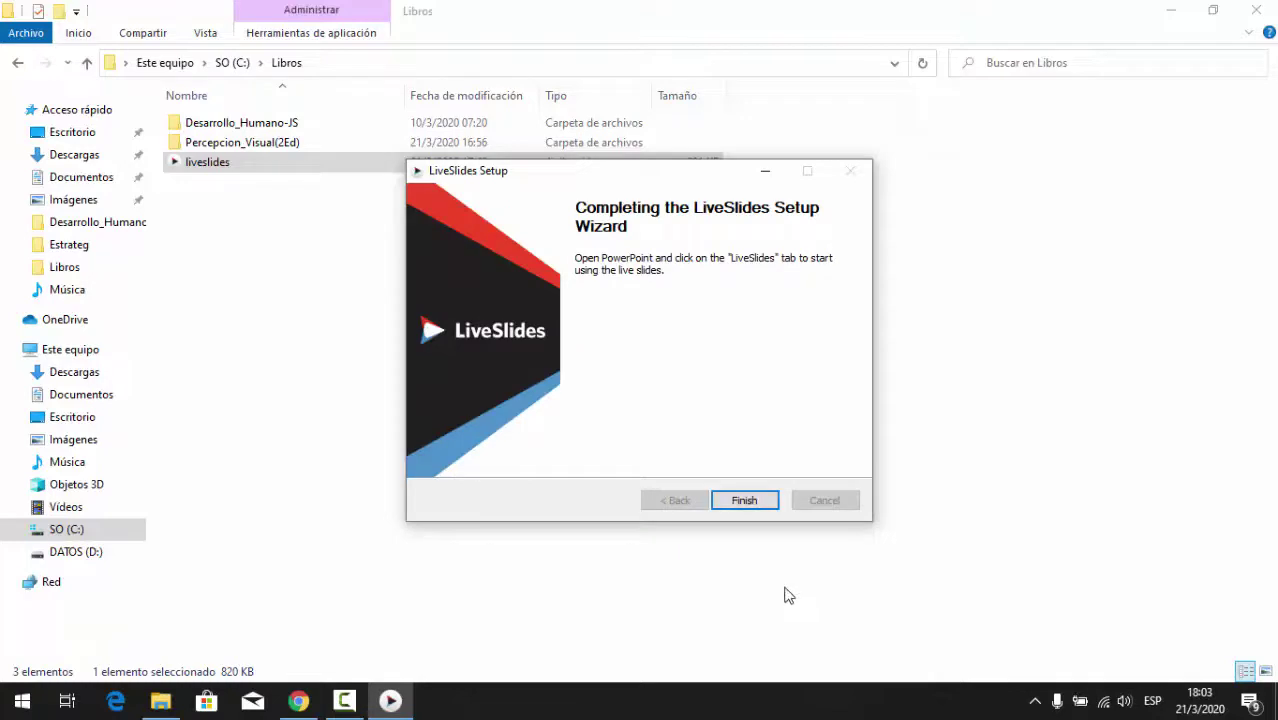
pyautogui.click(737, 502)
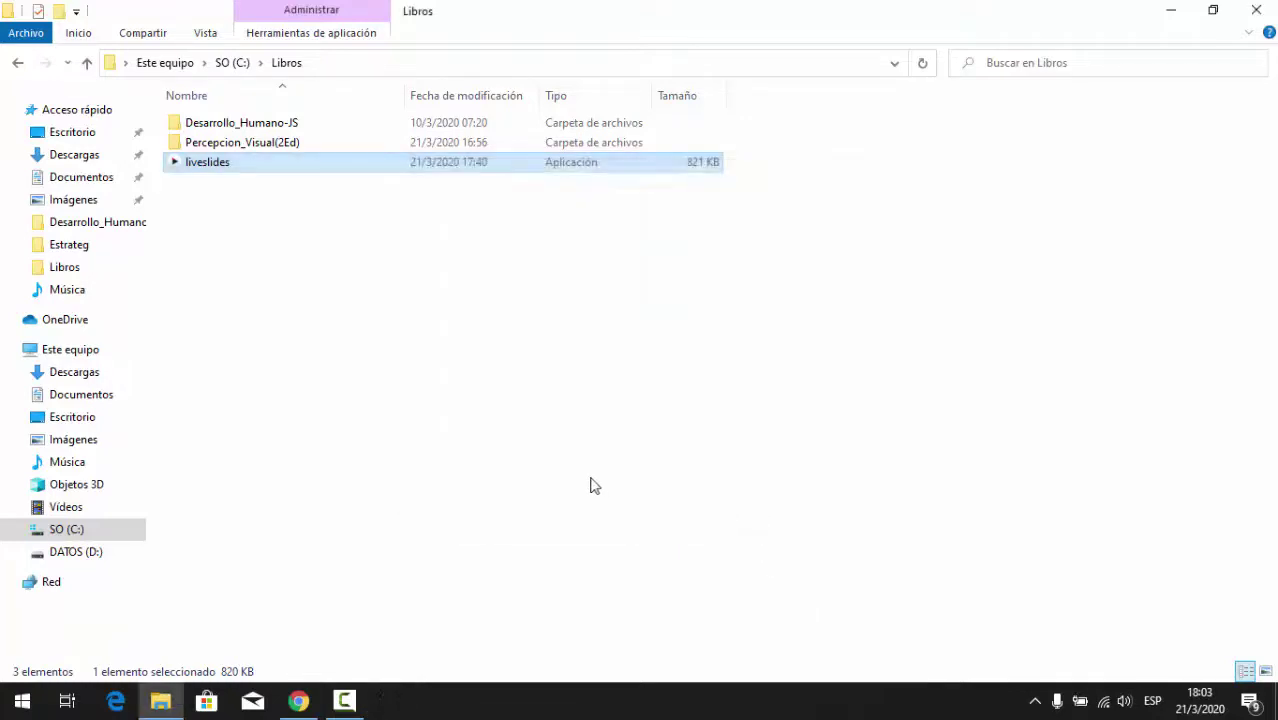
# Launch PowerPoint, dismiss the add-in error, create a blank presentation and show the LiveSlides tab.
pyautogui.click(22, 700)
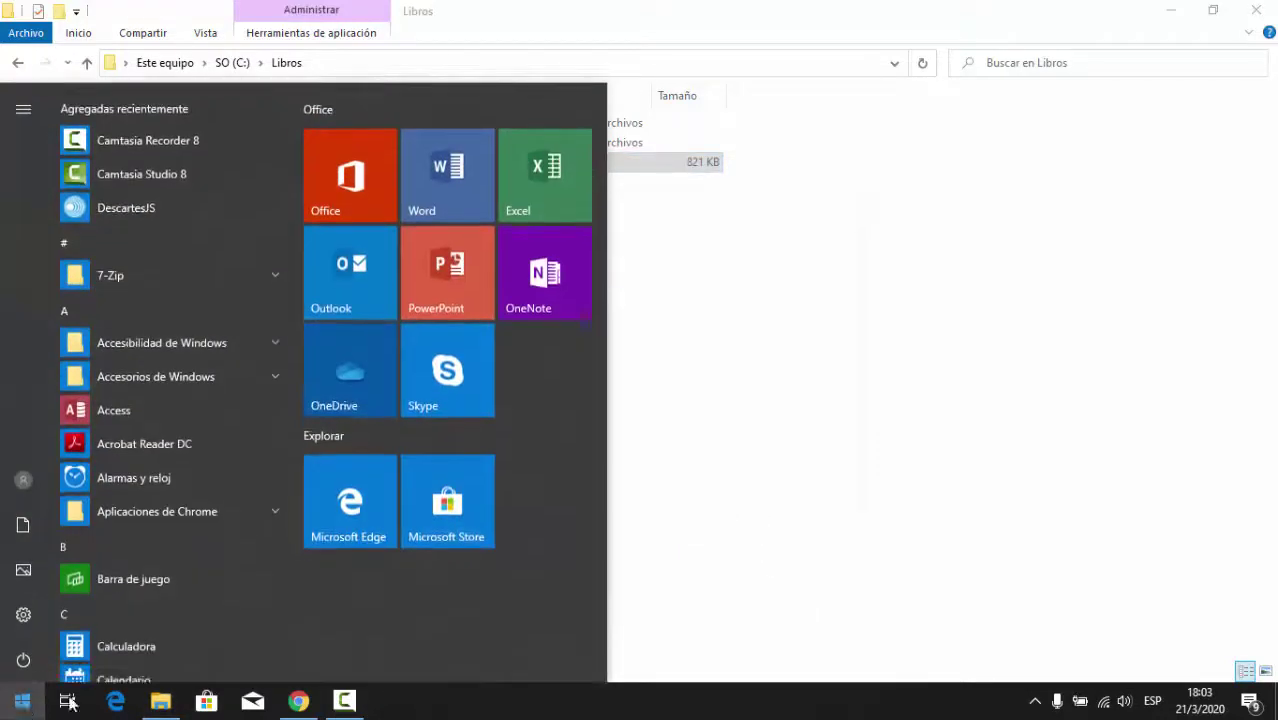
pyautogui.click(447, 288)
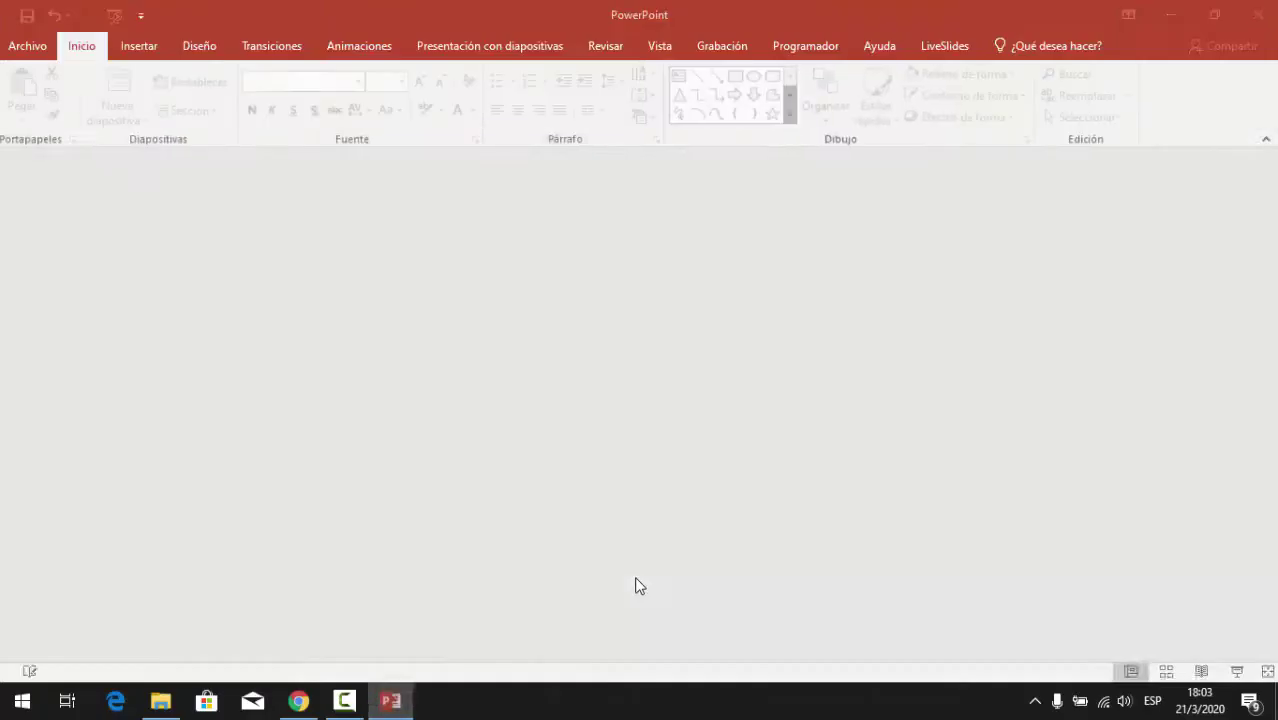
pyautogui.click(646, 402)
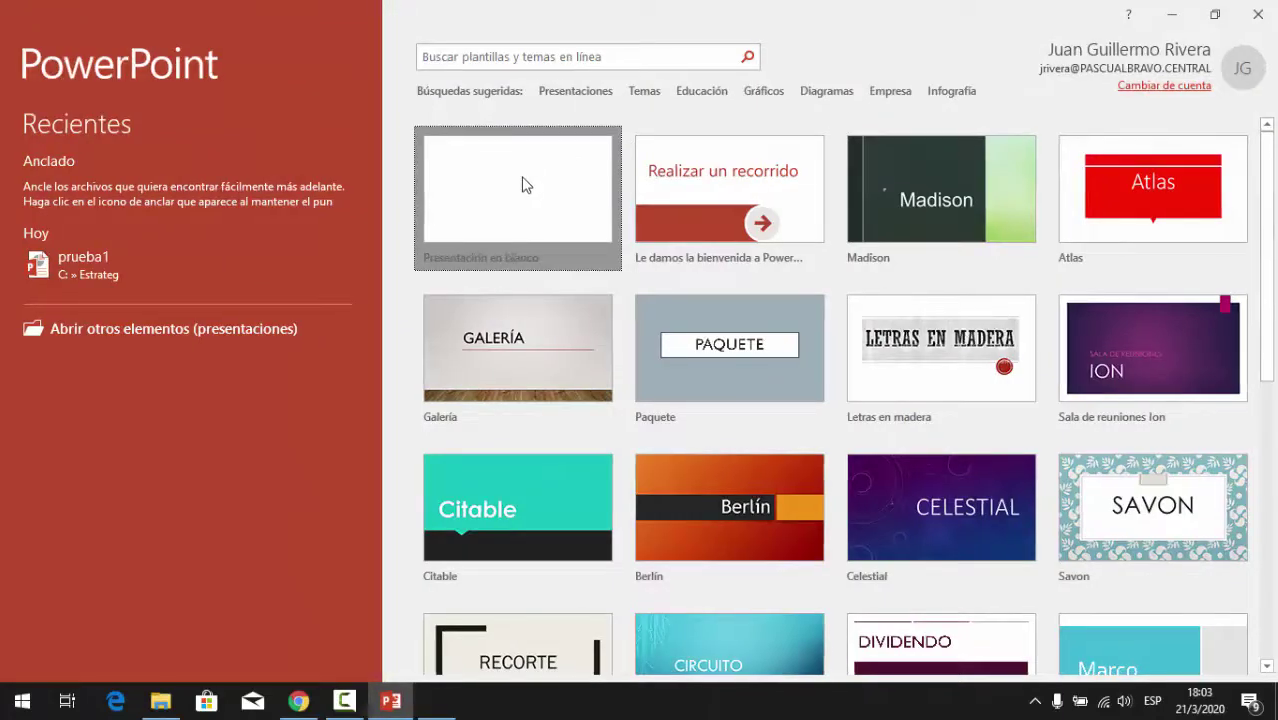
pyautogui.click(525, 180)
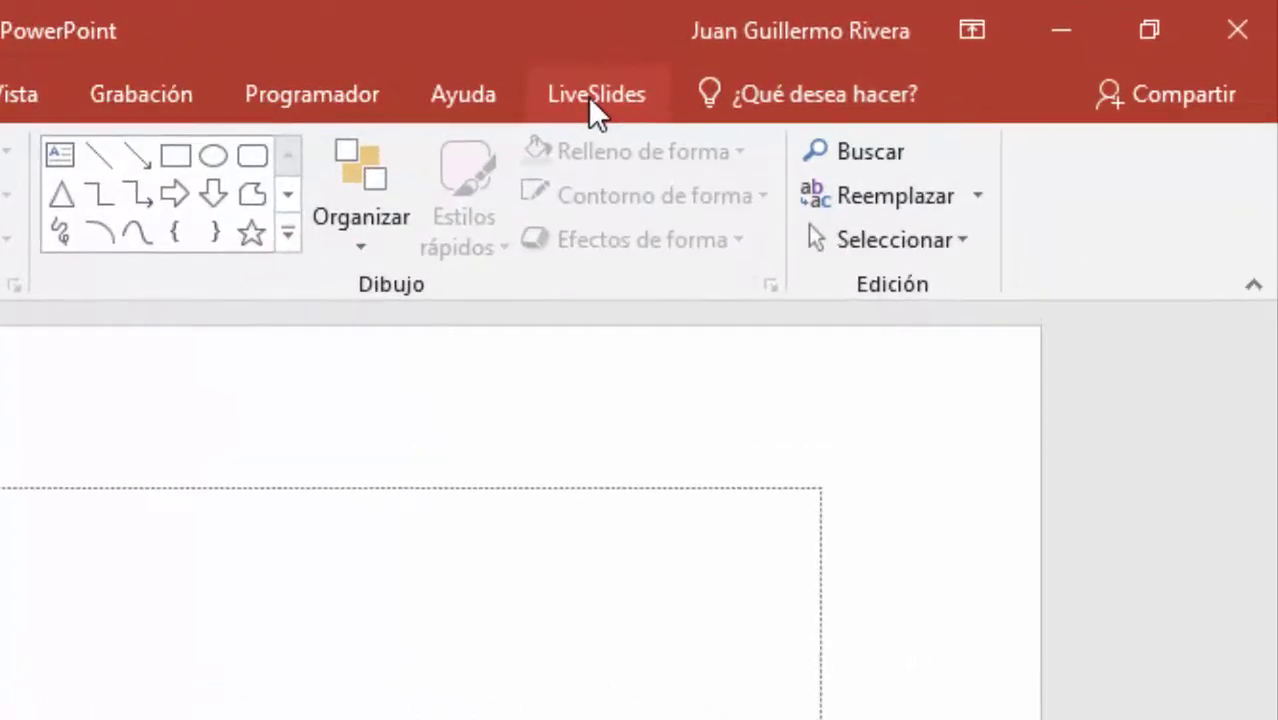
pyautogui.click(943, 50)
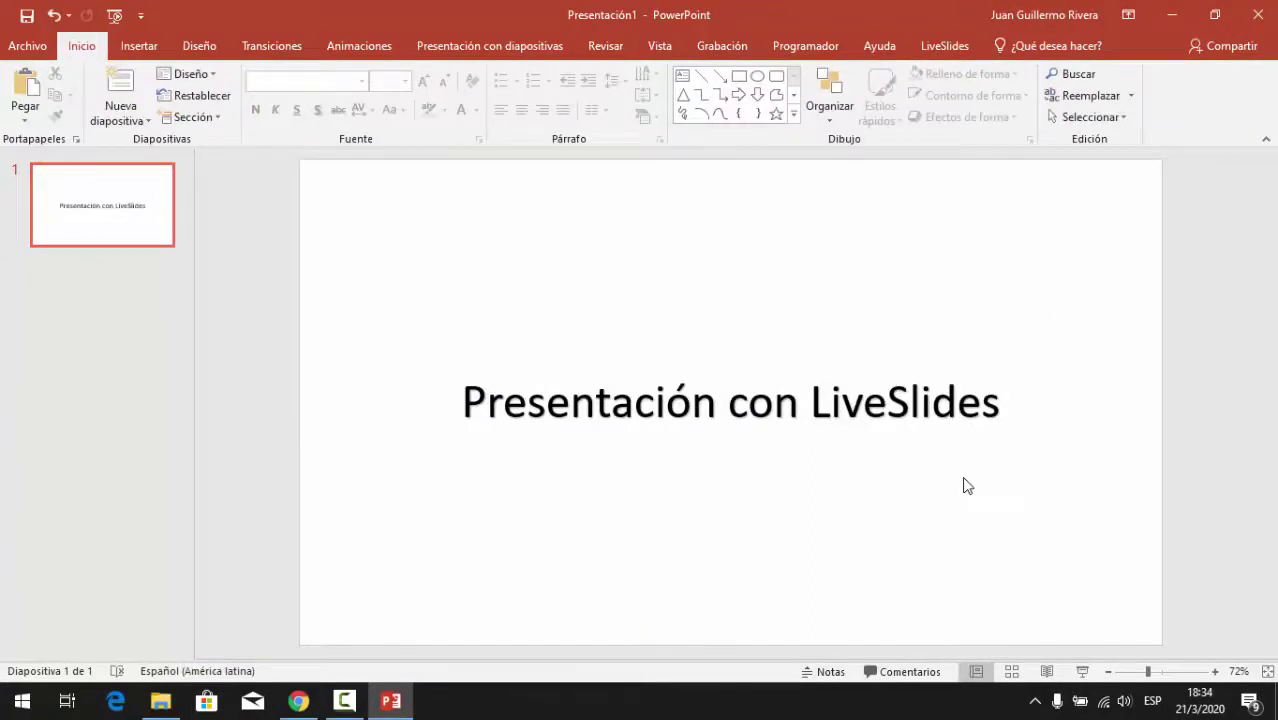
# Open LiveSlides' Insert Webpage dialog for a new live slide.
pyautogui.click(936, 48)
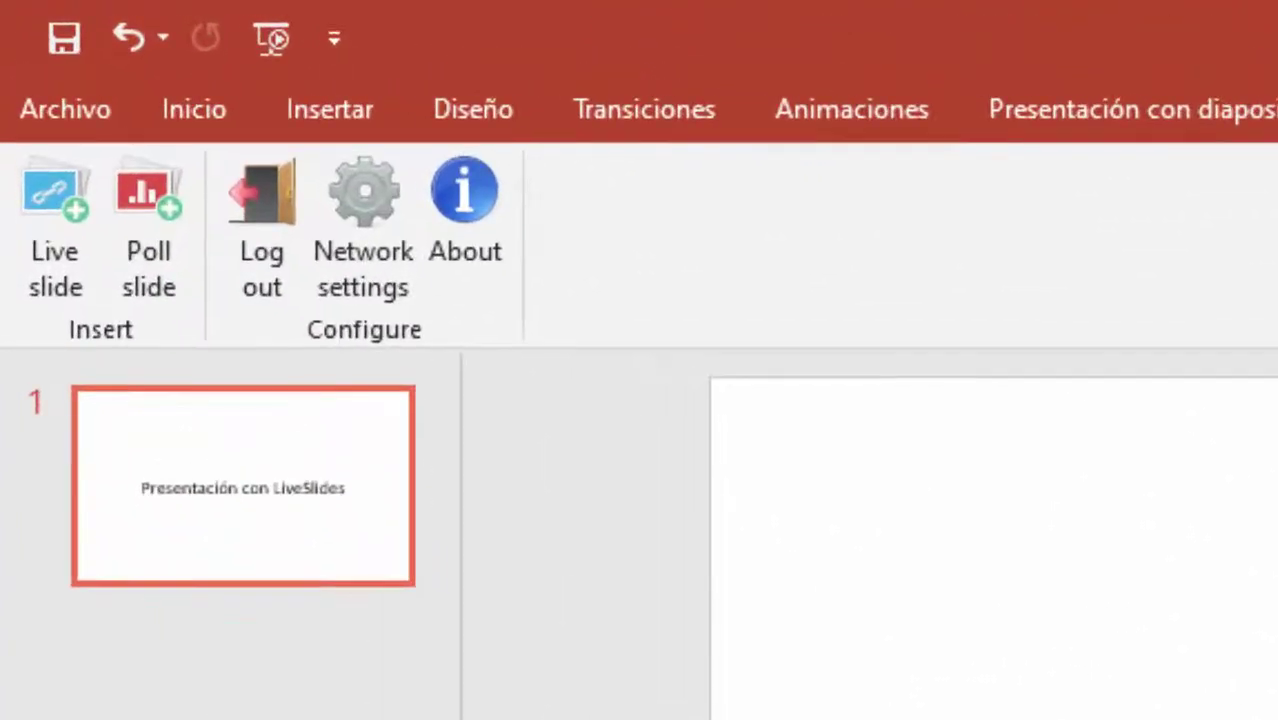
pyautogui.click(51, 271)
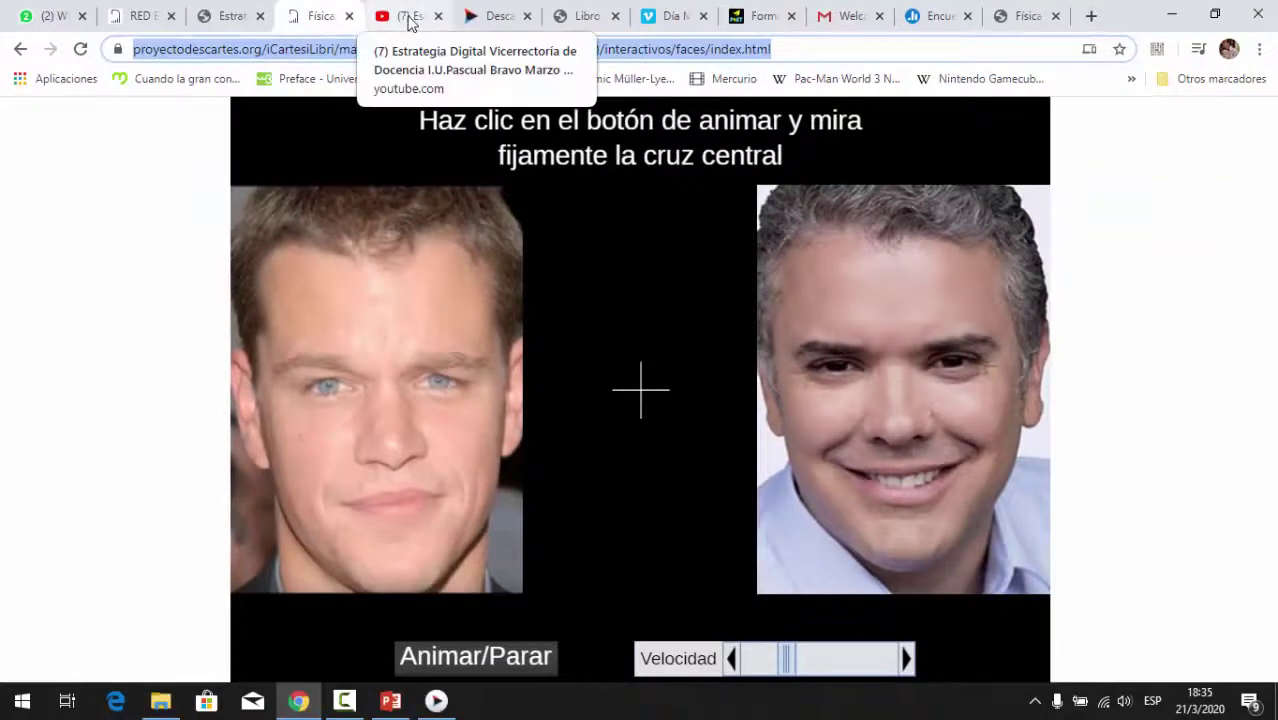
# Insert the YouTube video's address as a live web slide, making slide 2.
pyautogui.click(410, 17)
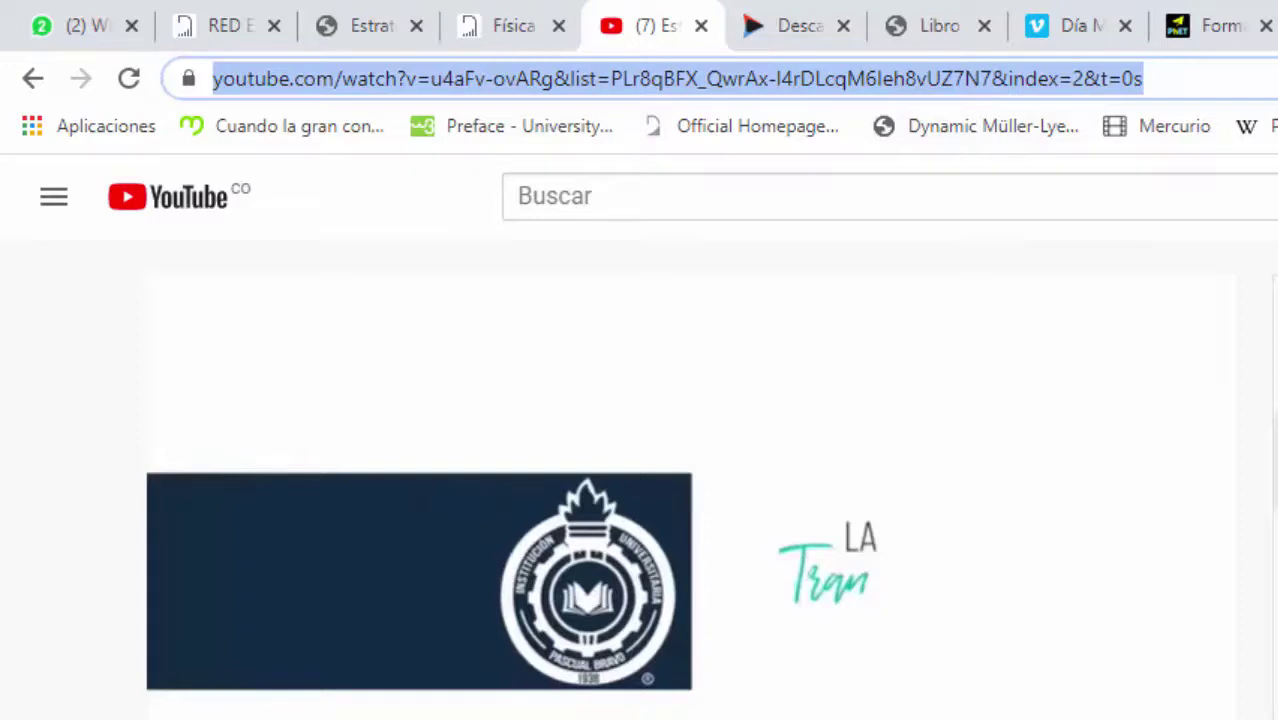
pyautogui.hotkey('alt', 'Tab')
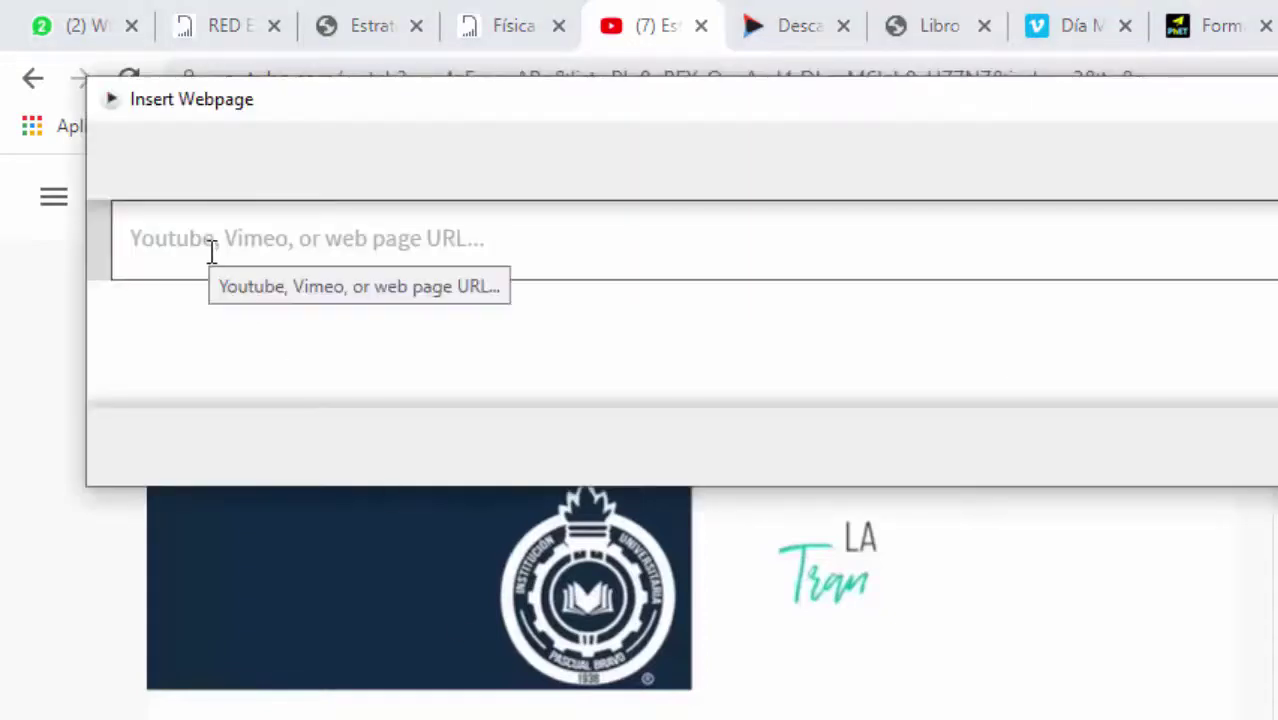
pyautogui.click(211, 250)
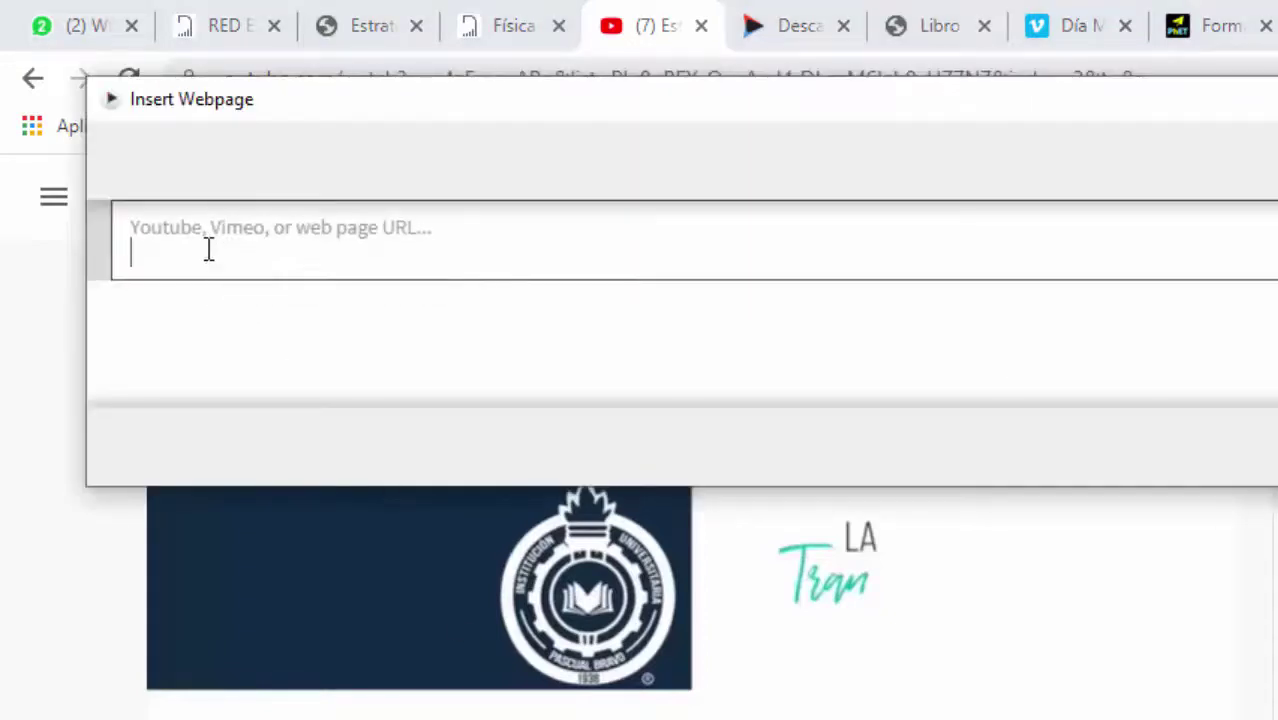
pyautogui.write('https://www.youtube.com/watch?v=u4aFv-ovARg&list=PLr8qBFX_QwrAx-I4rDLcqM6Ieh8vUZ7N7&index=2&t=0s')
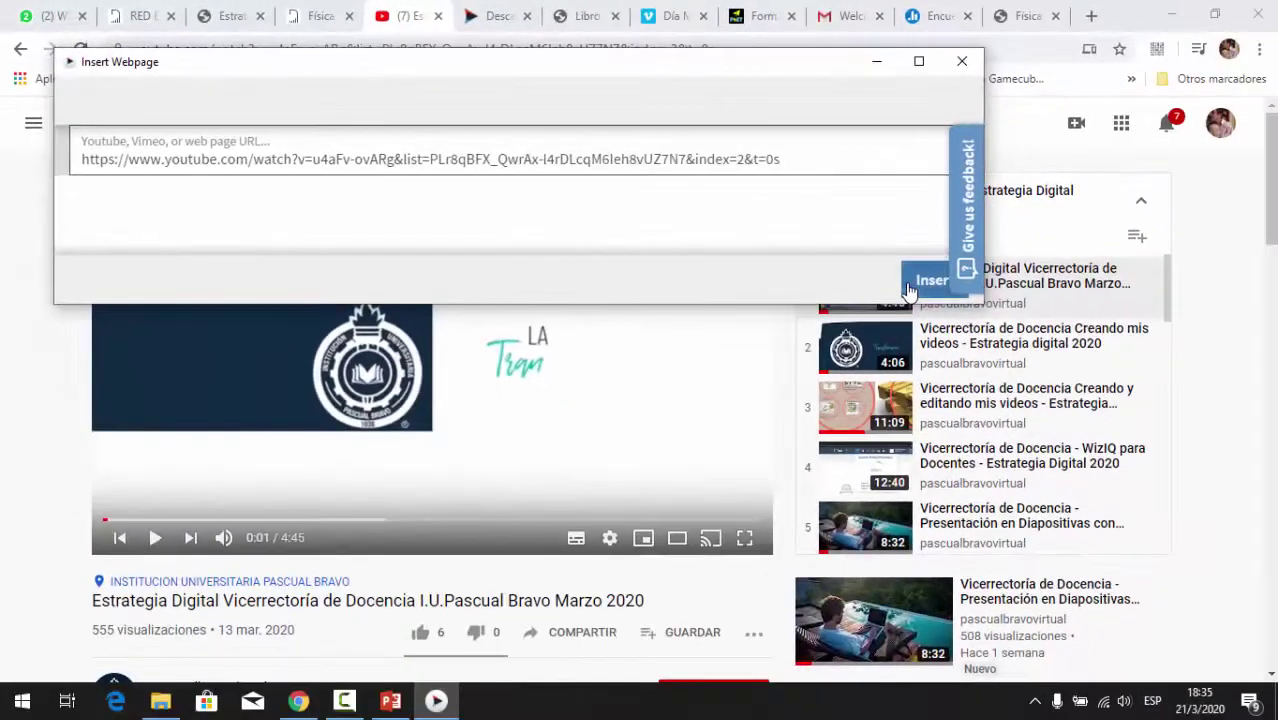
pyautogui.click(925, 278)
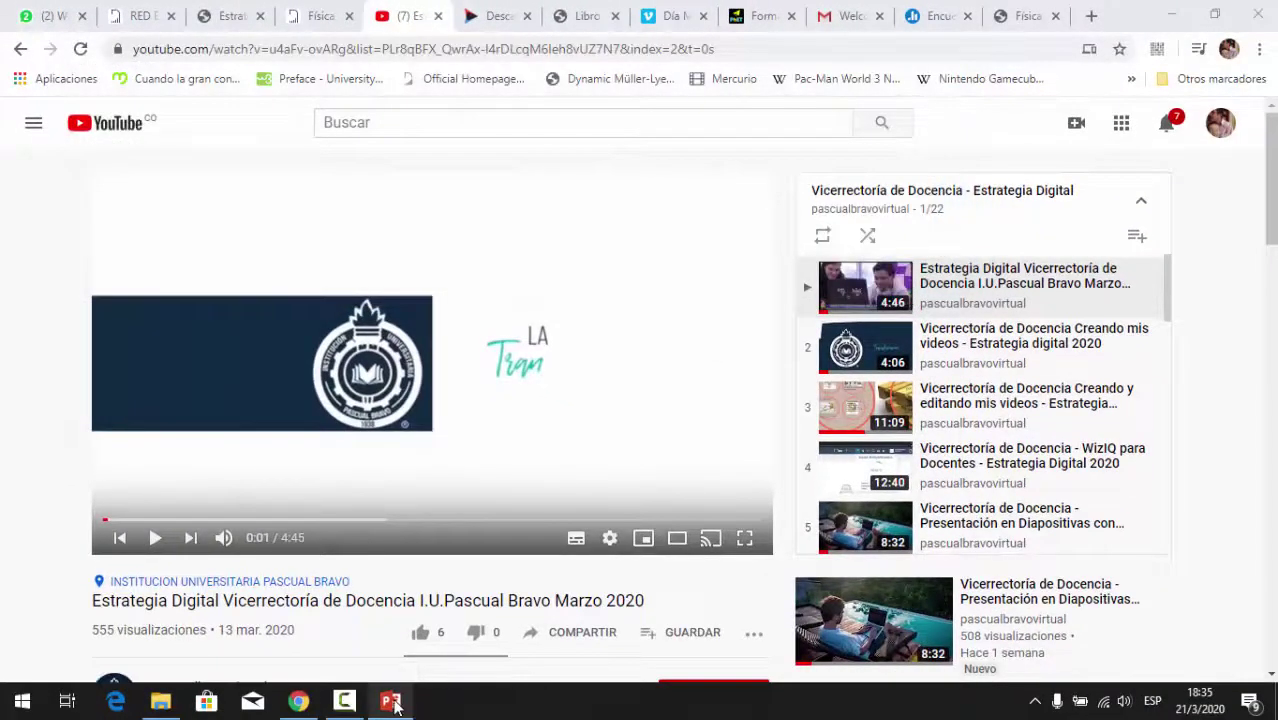
pyautogui.click(392, 702)
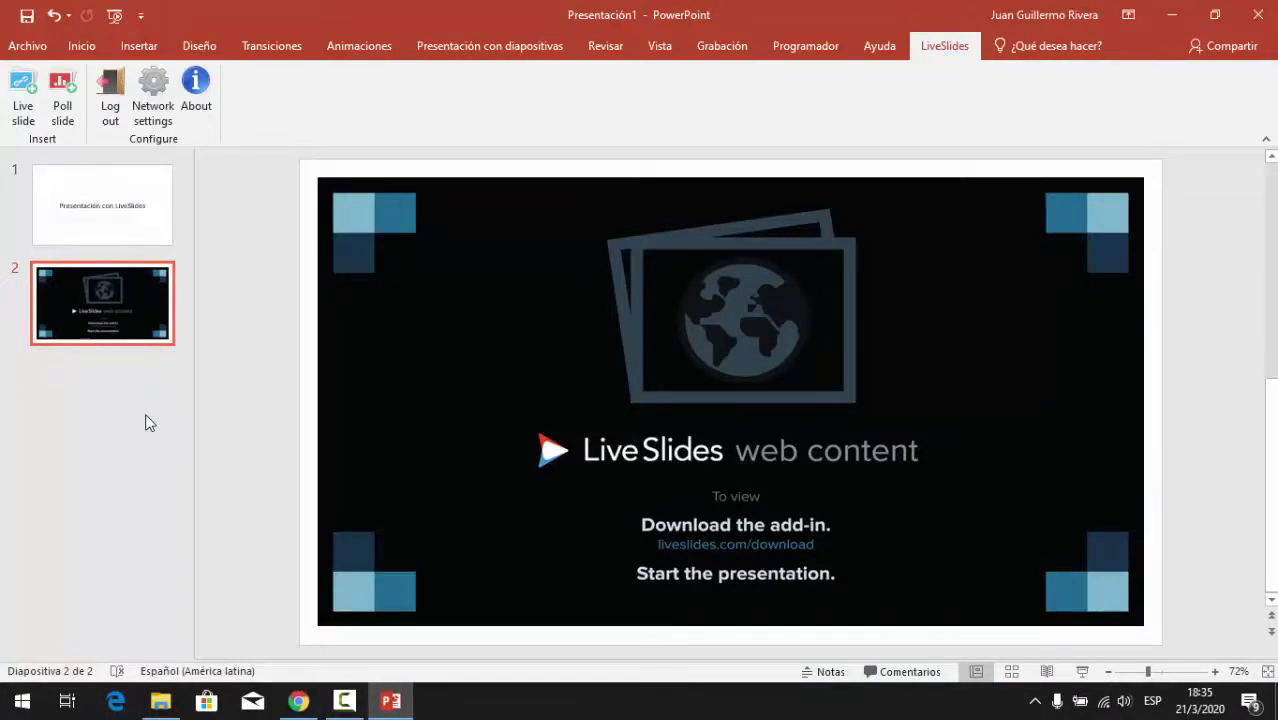
# Close the YouTube tab and insert the Red Educativa Digital Descartes site as a third live slide.
pyautogui.click(22, 108)
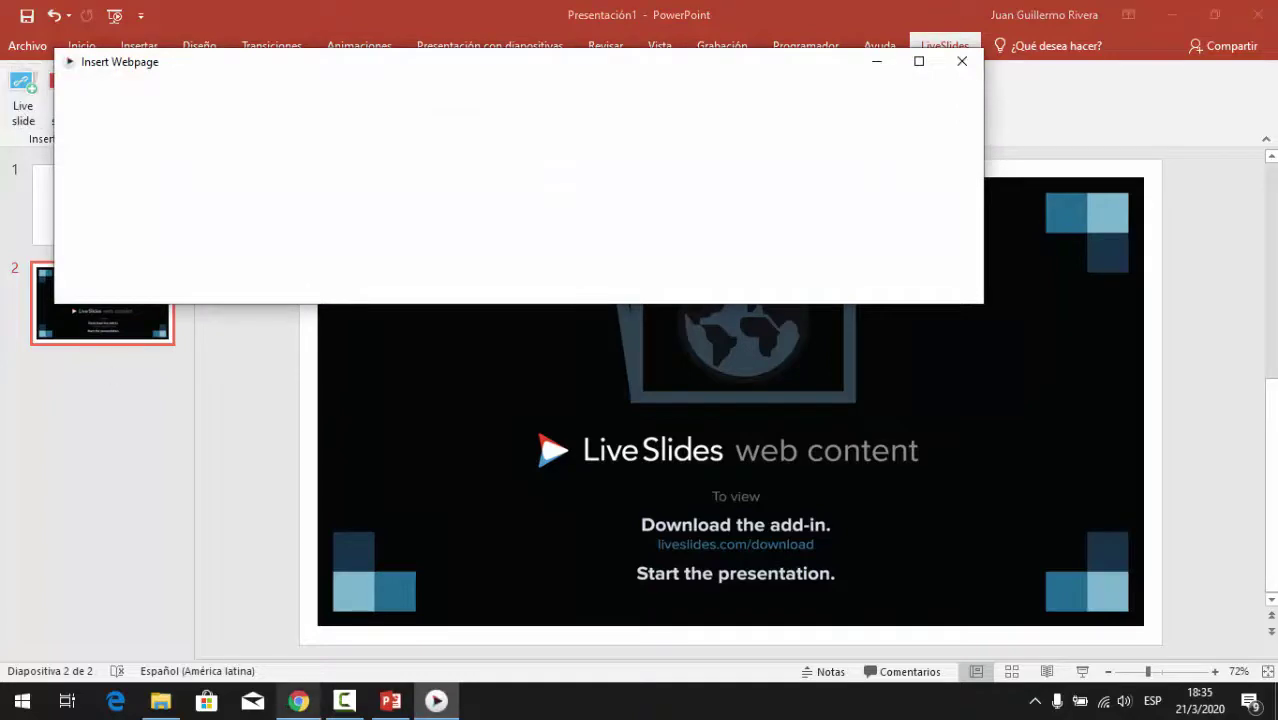
pyautogui.click(298, 700)
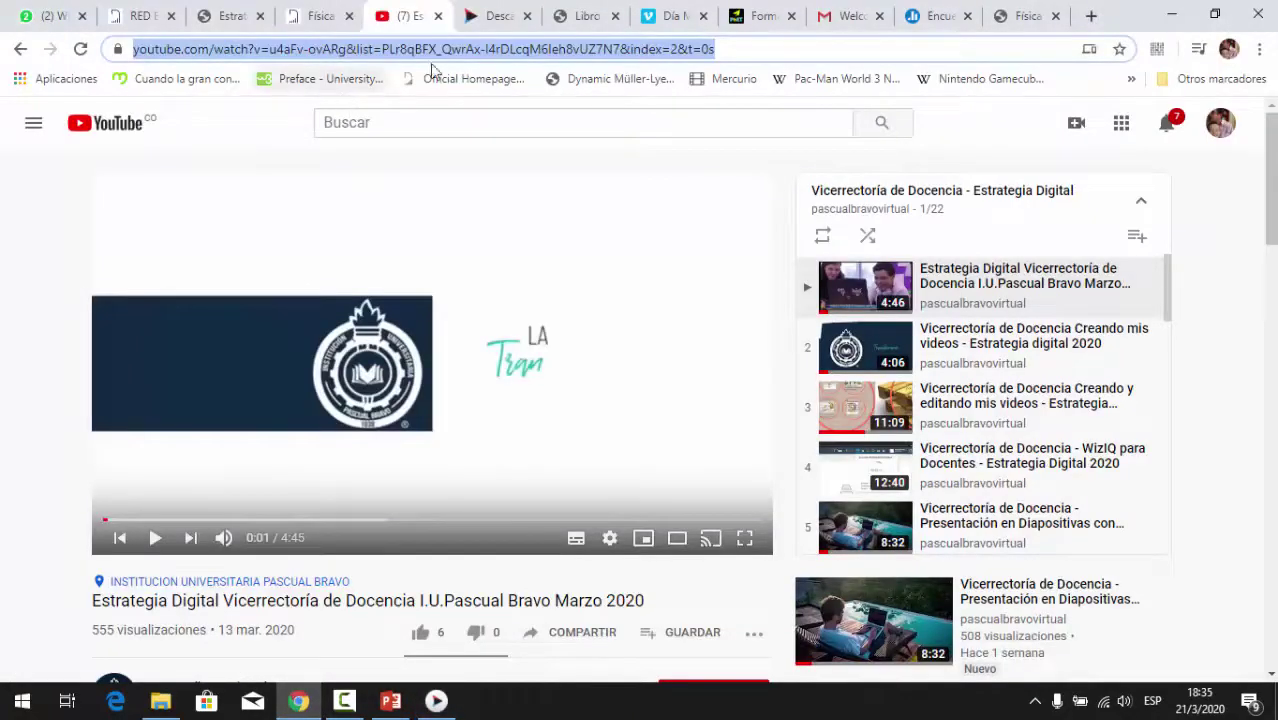
pyautogui.click(439, 16)
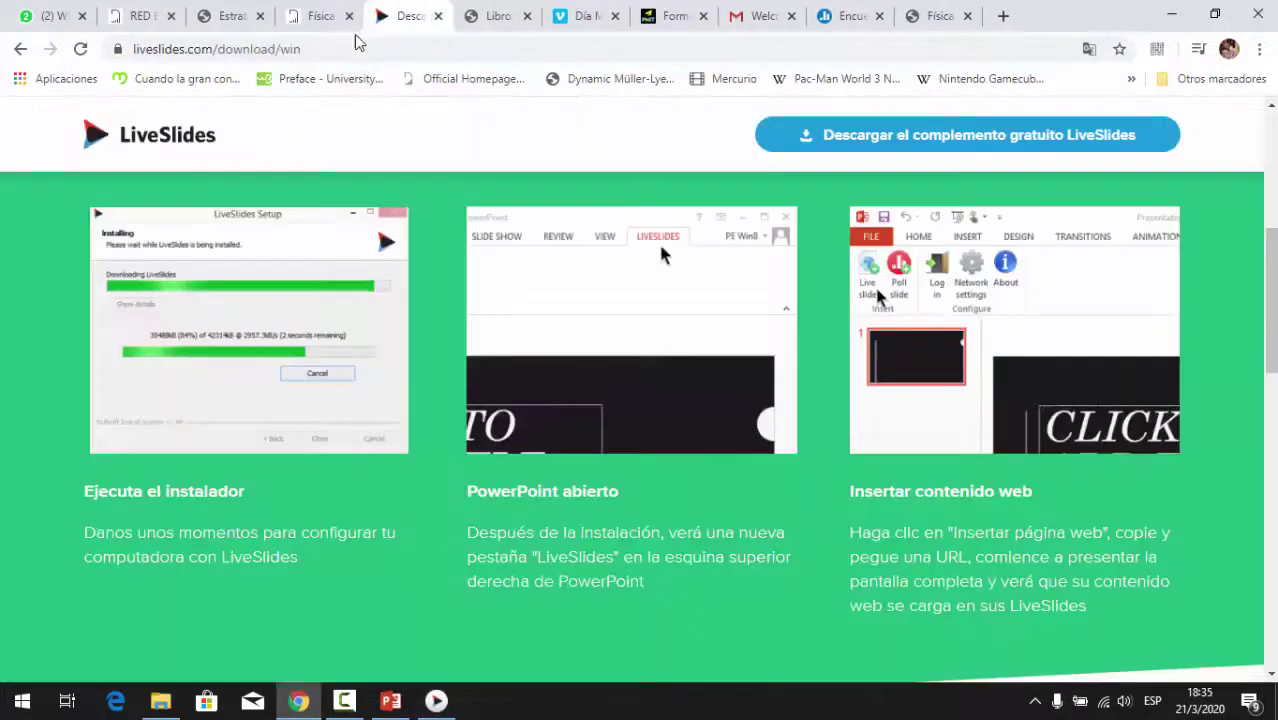
pyautogui.click(144, 18)
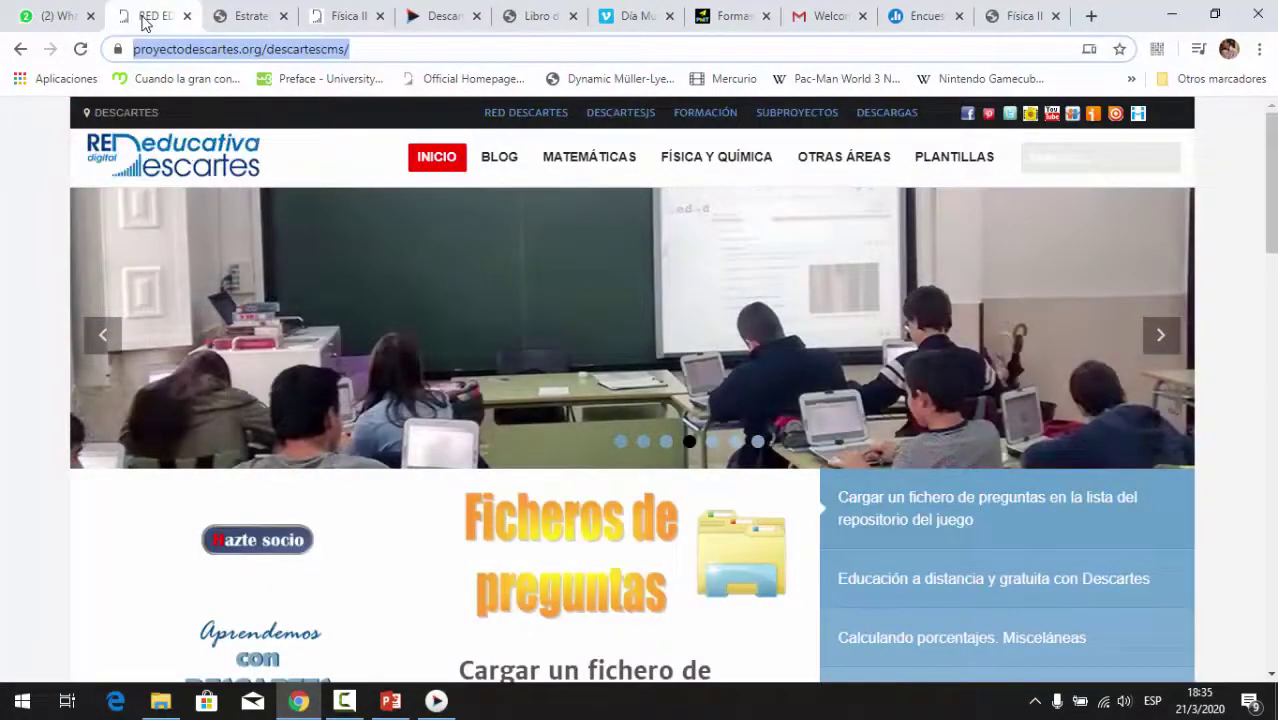
pyautogui.click(436, 700)
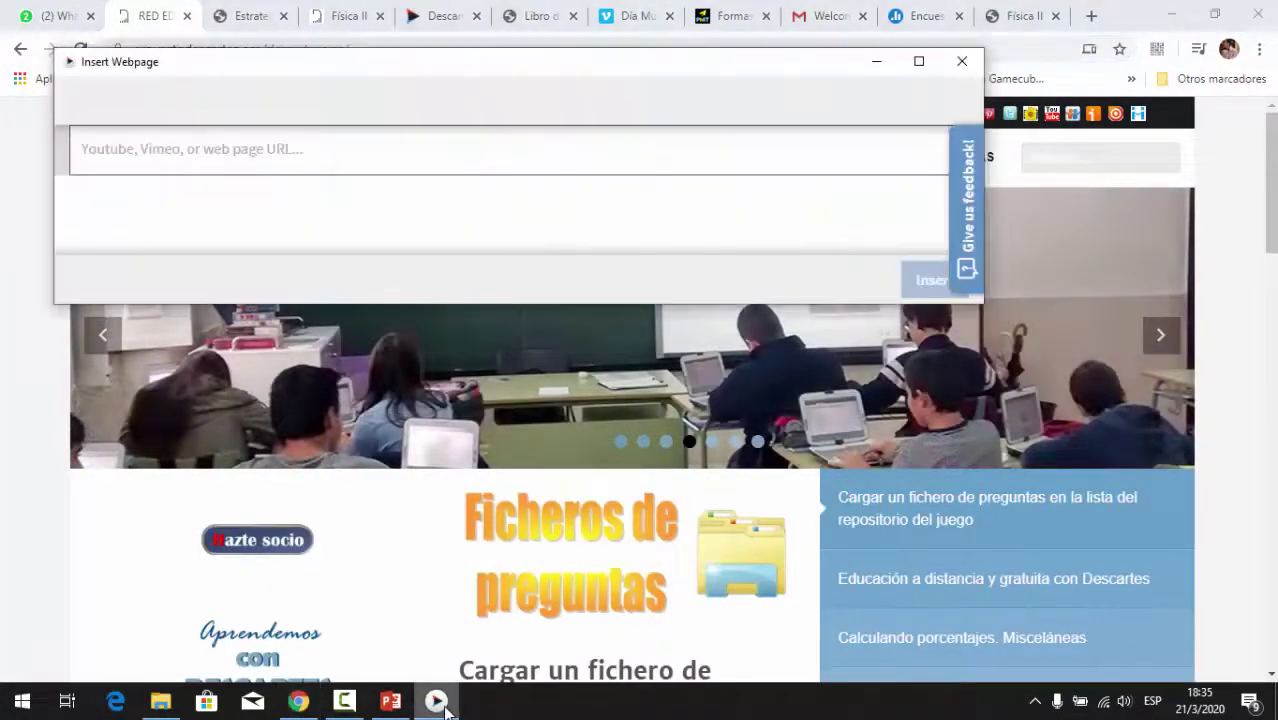
pyautogui.click(127, 154)
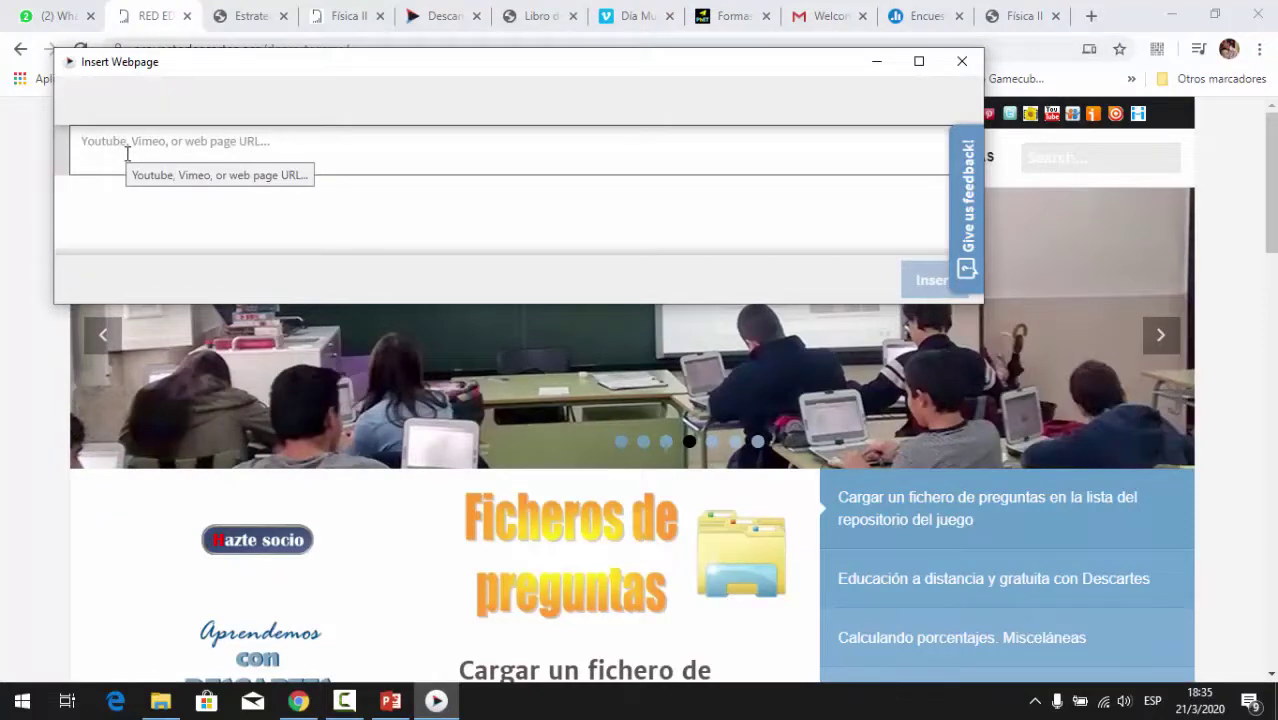
pyautogui.write('https://proyectodescartes.org/descartescms/')
pyautogui.click(930, 280)
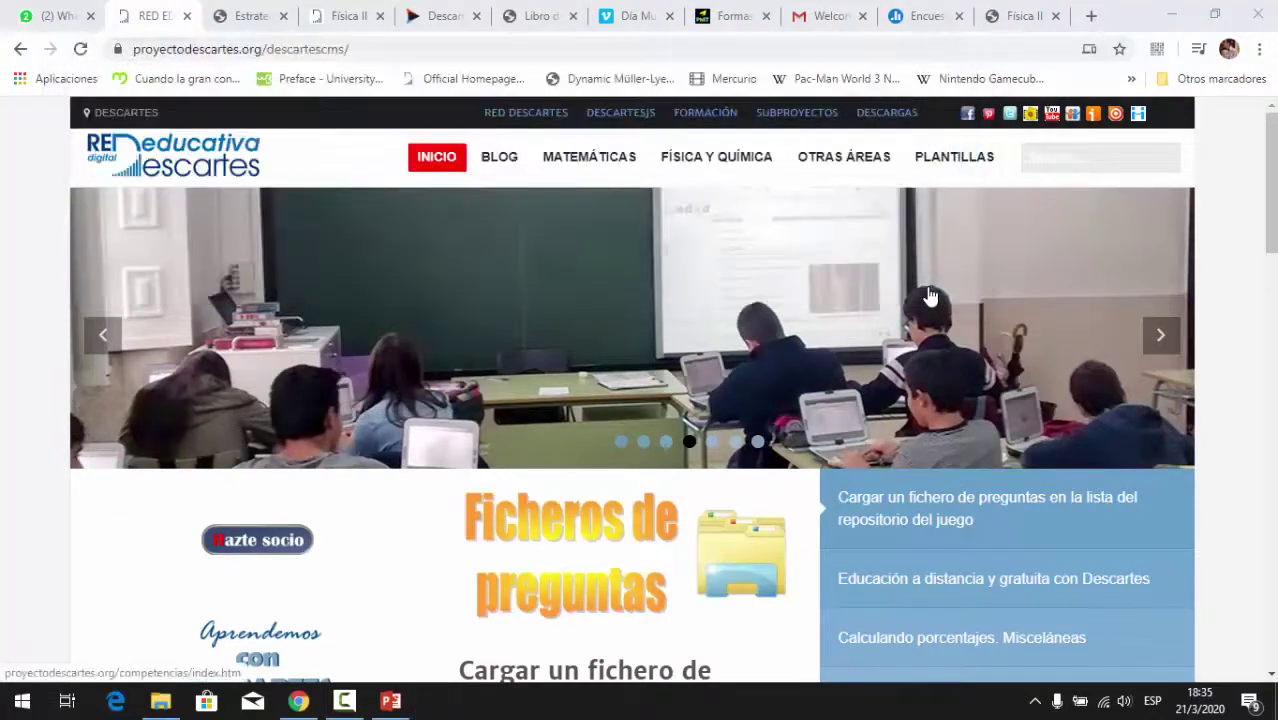
pyautogui.click(390, 700)
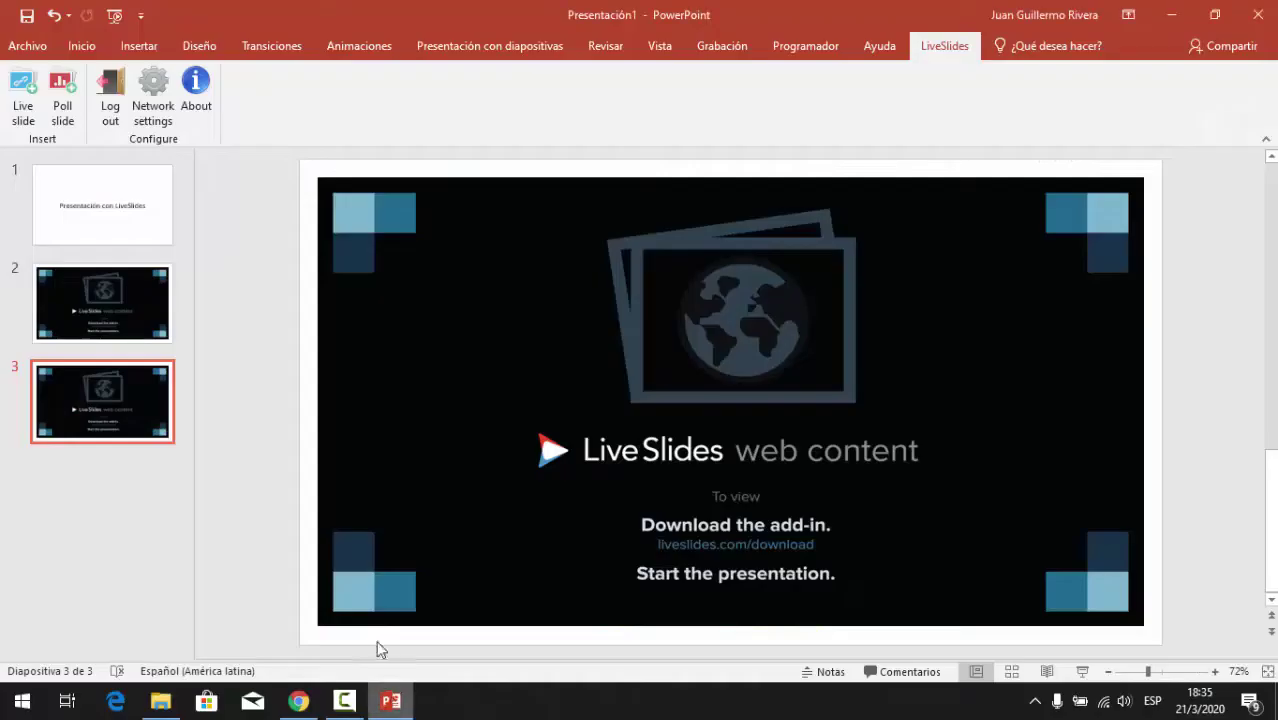
# Begin another live slide and bring up the Vimeo video page in Chrome.
pyautogui.click(22, 110)
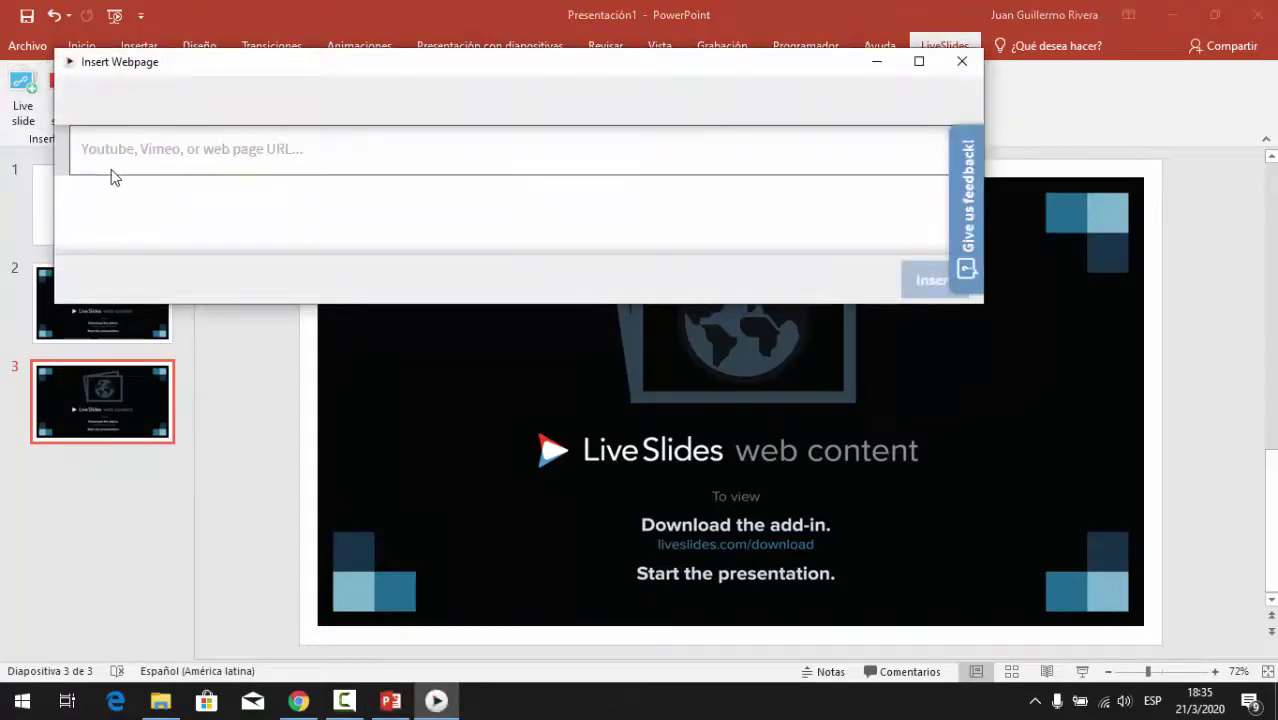
pyautogui.click(298, 701)
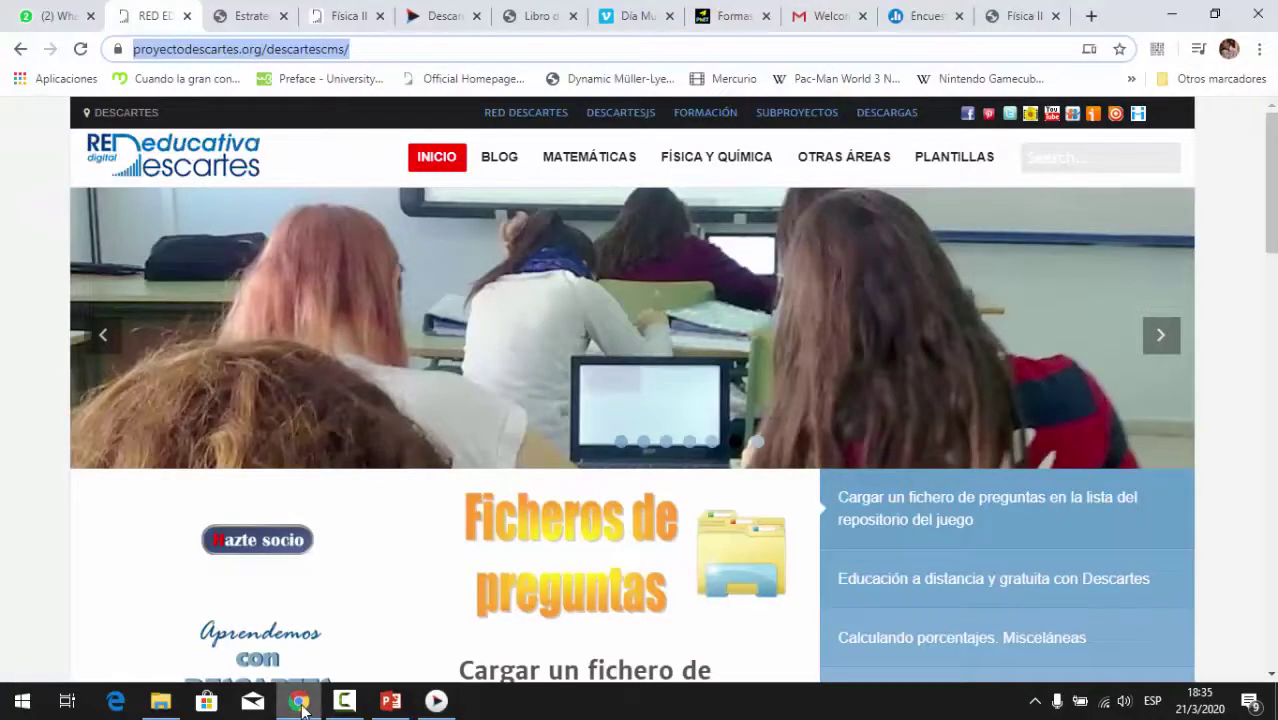
pyautogui.click(615, 16)
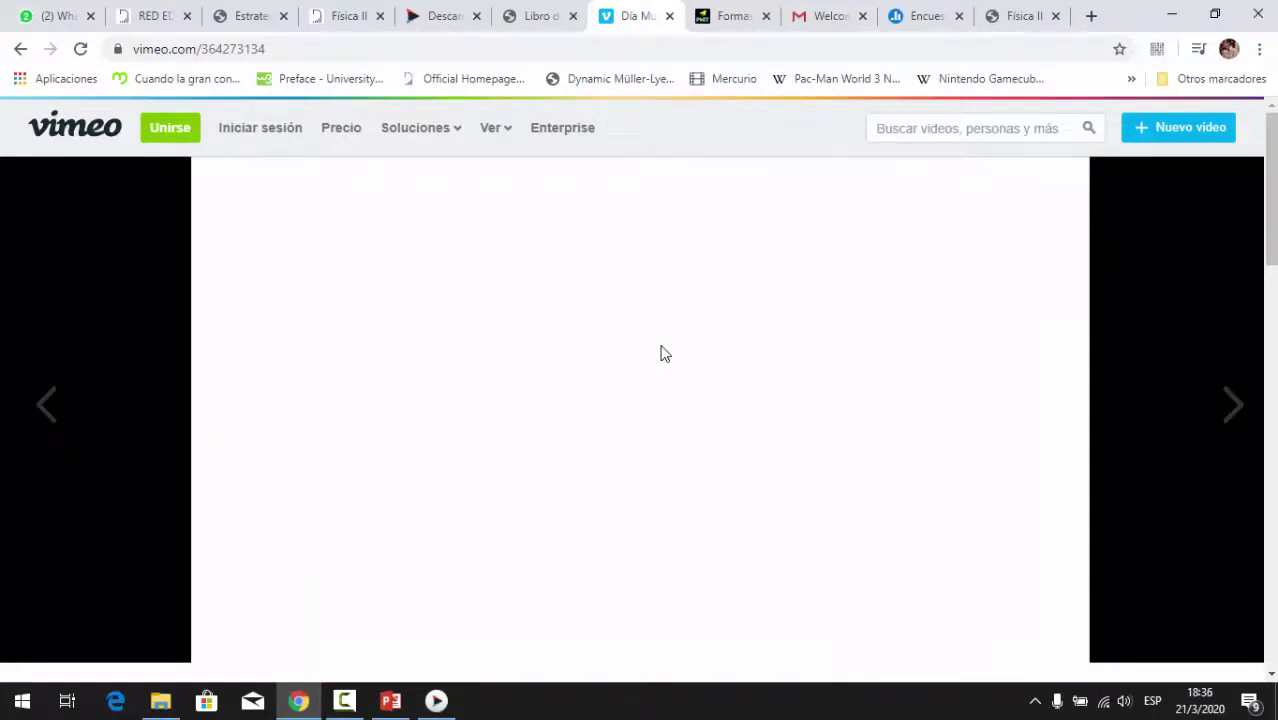
# Close the Vimeo tab and embed the PhET Formas y Cambios de Energía simulation as slide 4.
pyautogui.click(670, 17)
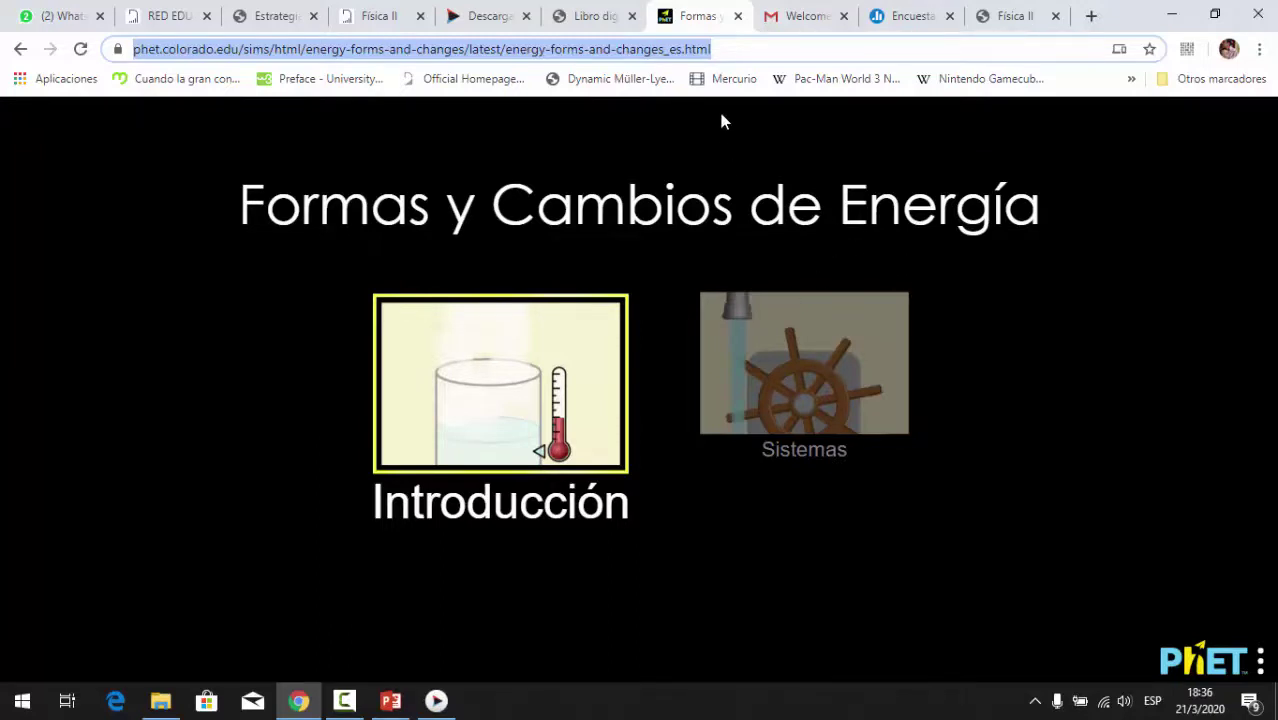
pyautogui.click(440, 706)
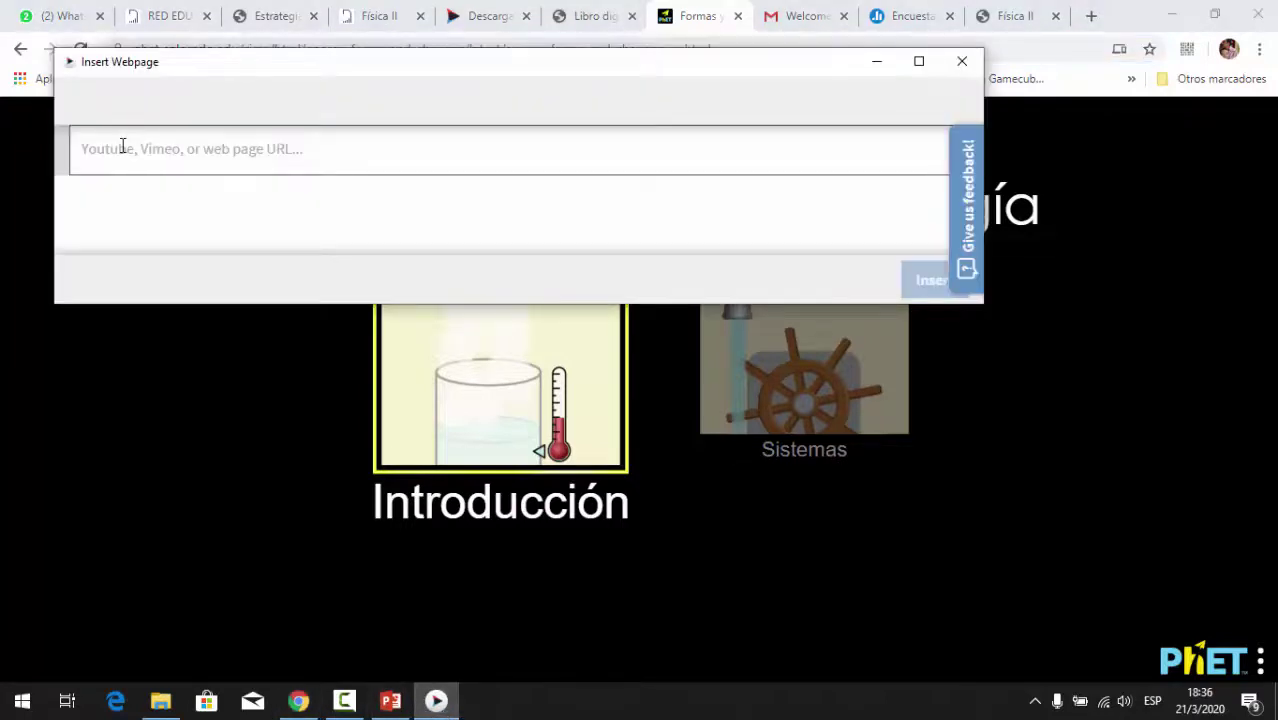
pyautogui.click(122, 147)
pyautogui.hotkey('ctrl', 'v')
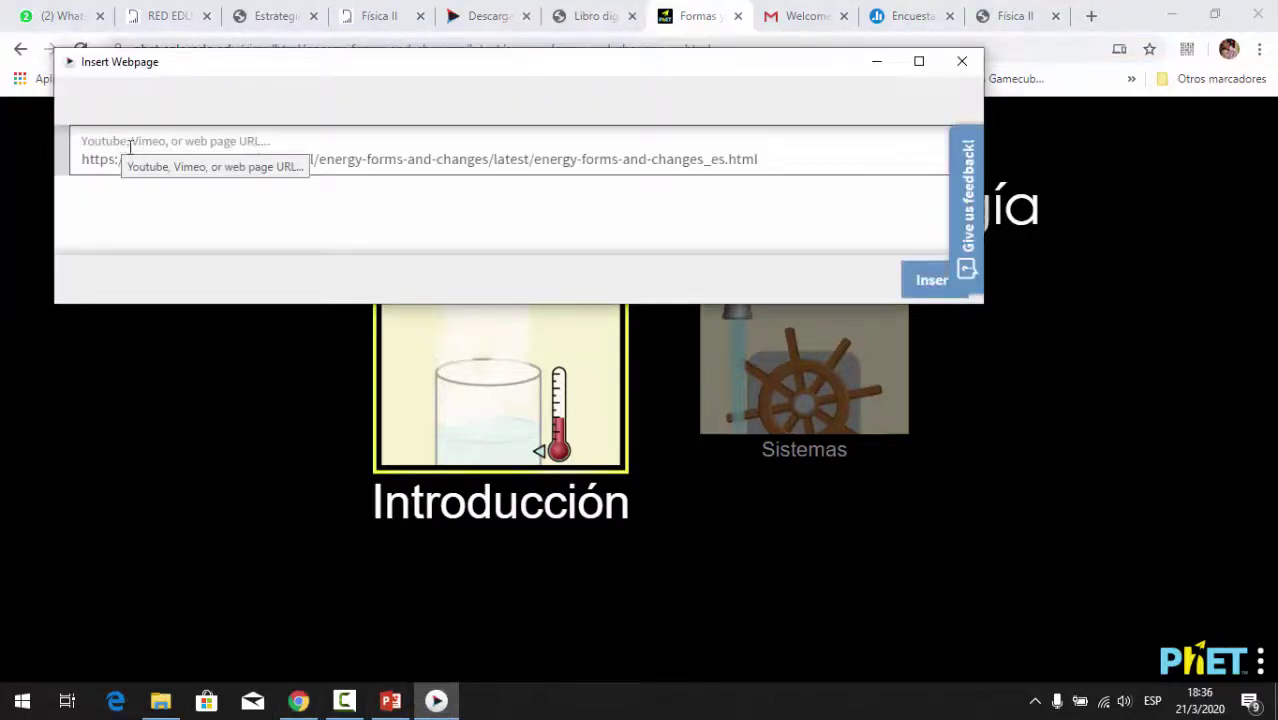
pyautogui.click(930, 280)
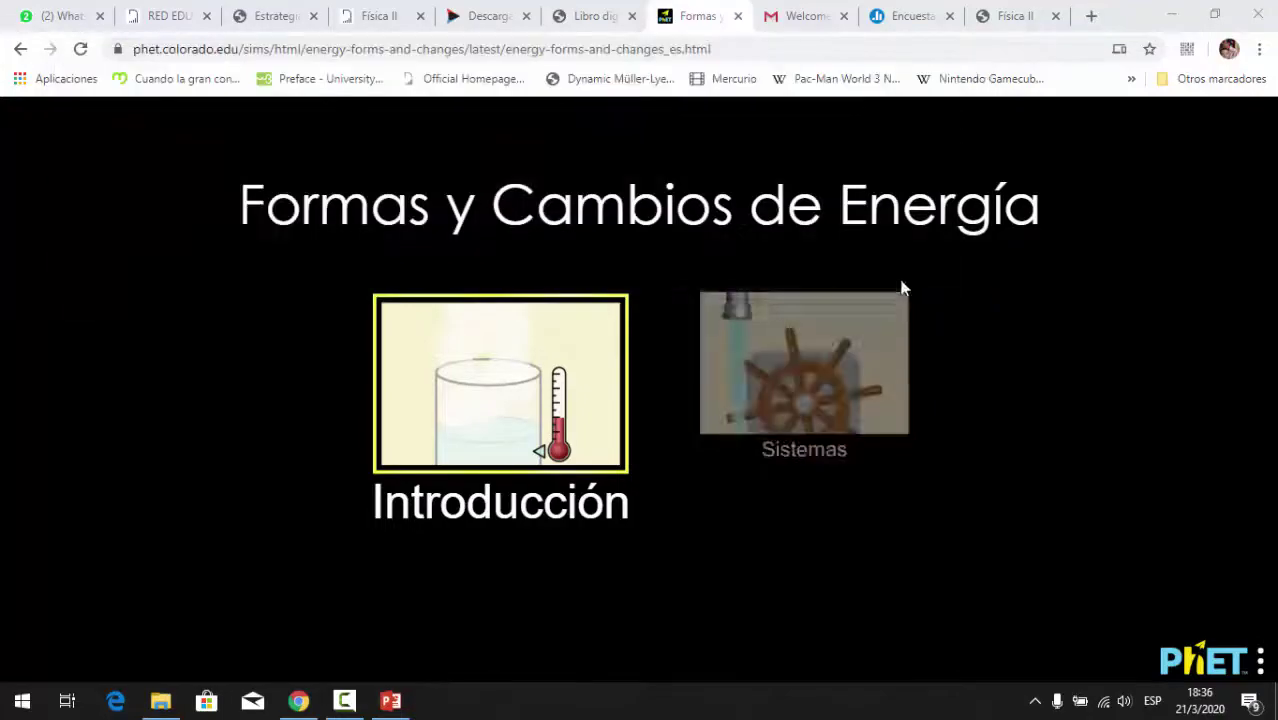
pyautogui.click(405, 701)
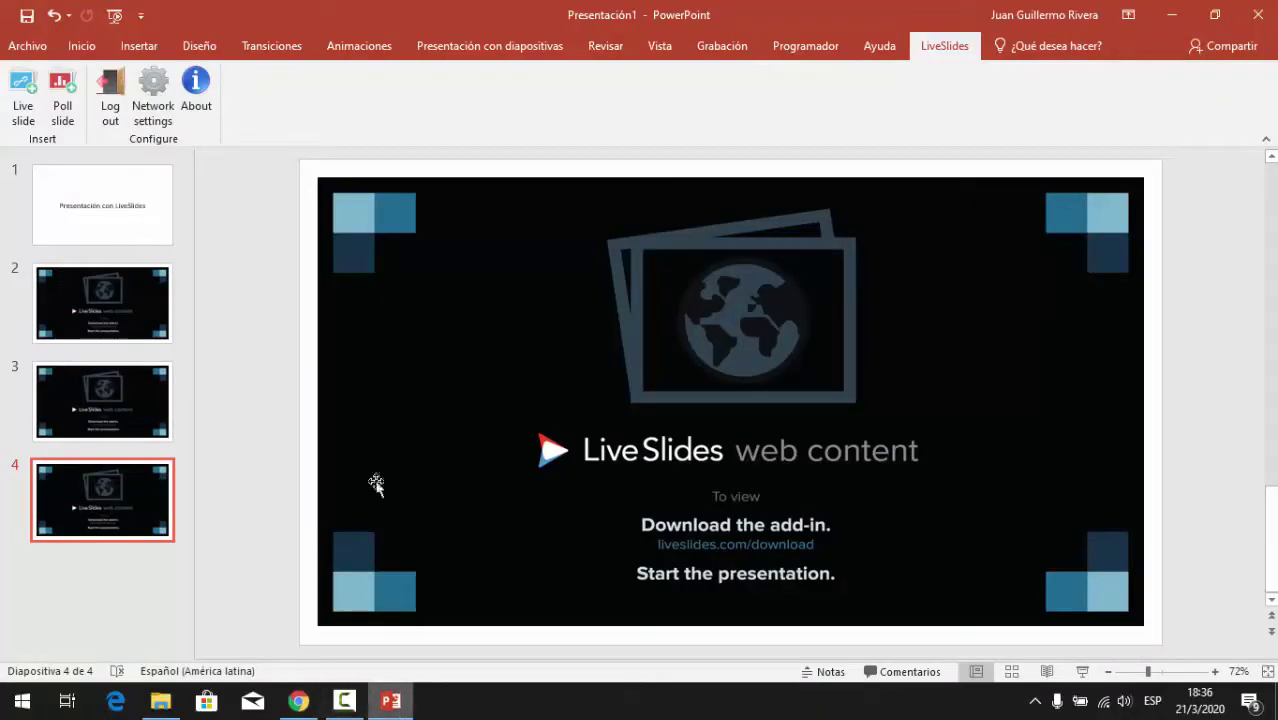
# Embed the Física II faces perception page as slide 5, then select the title slide.
pyautogui.click(24, 98)
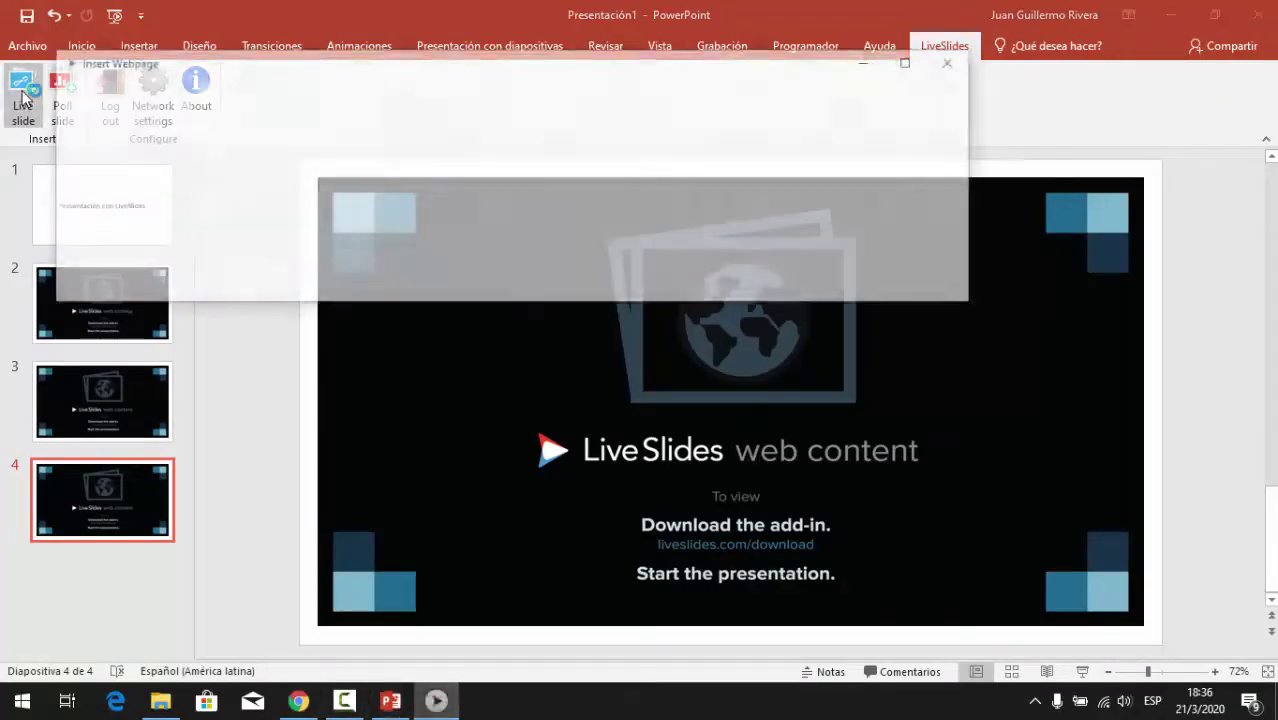
pyautogui.click(387, 700)
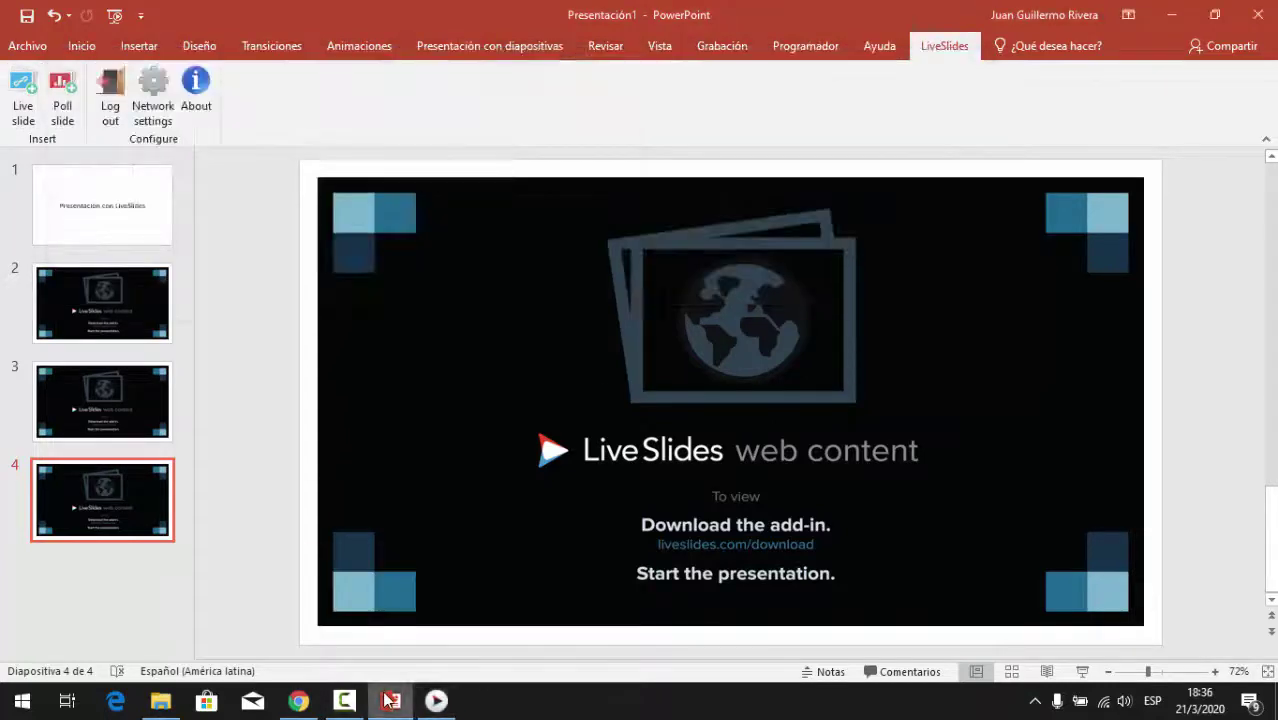
pyautogui.click(314, 701)
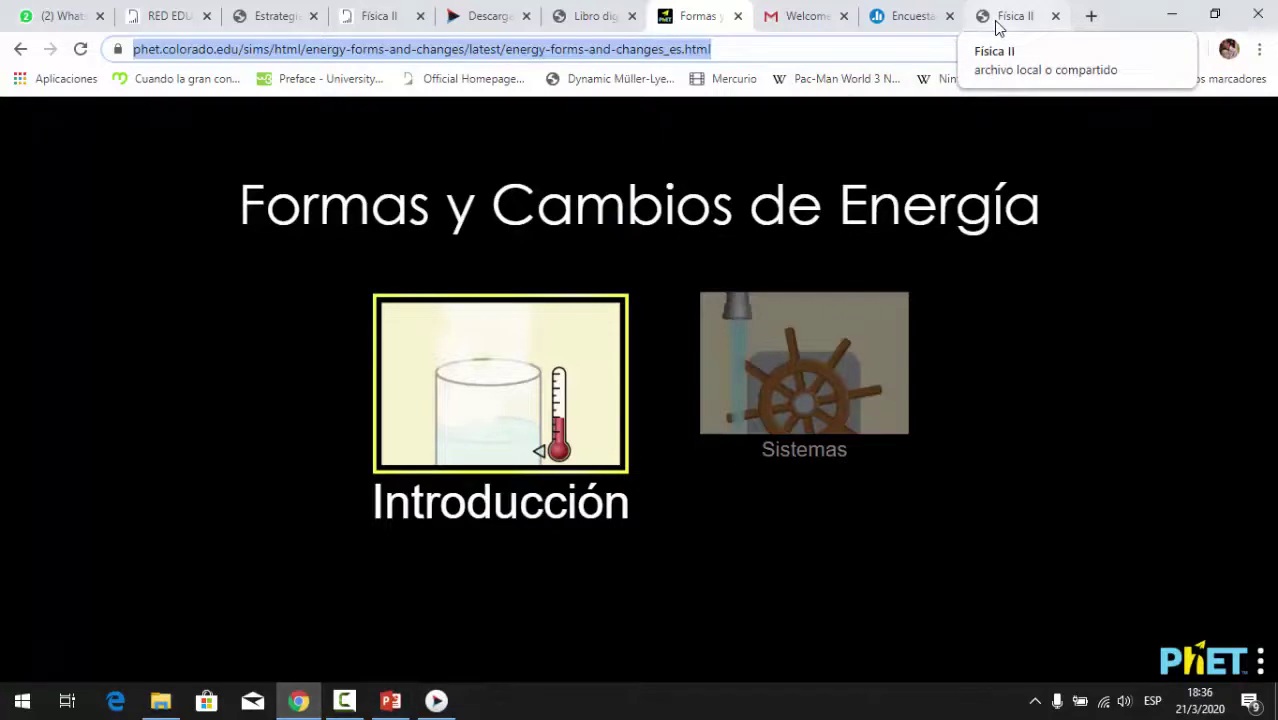
pyautogui.click(373, 18)
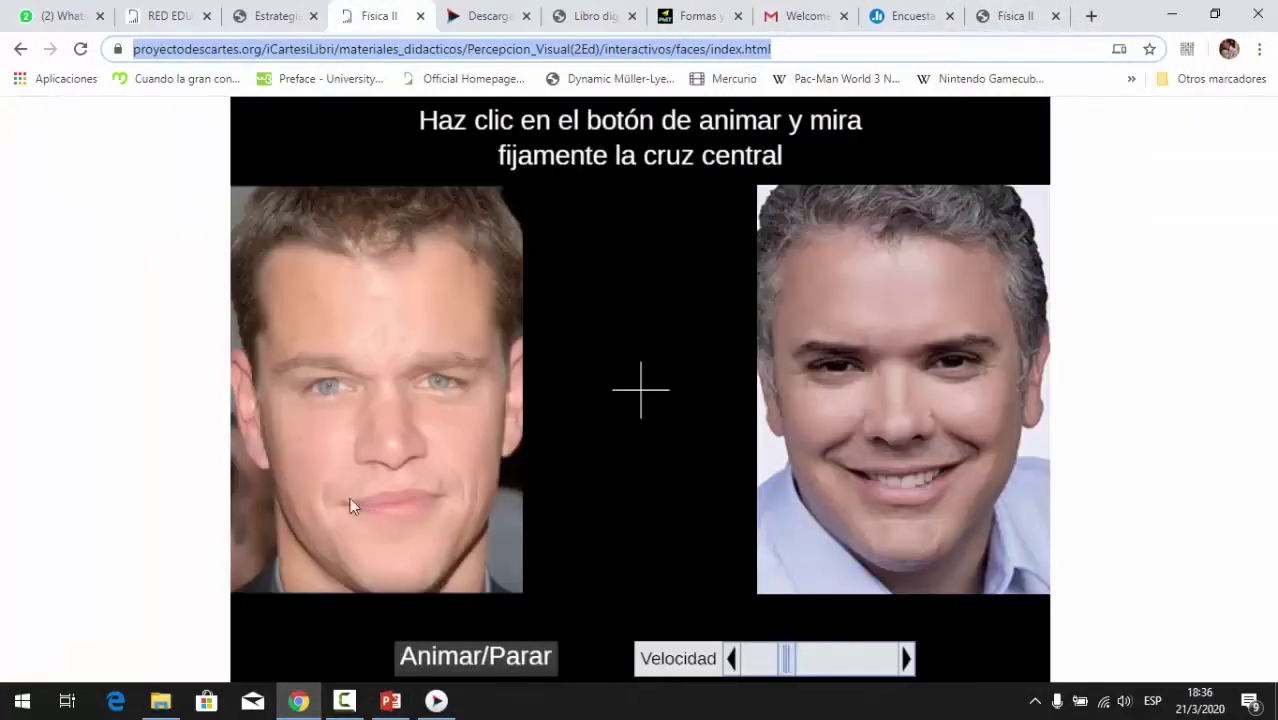
pyautogui.click(390, 700)
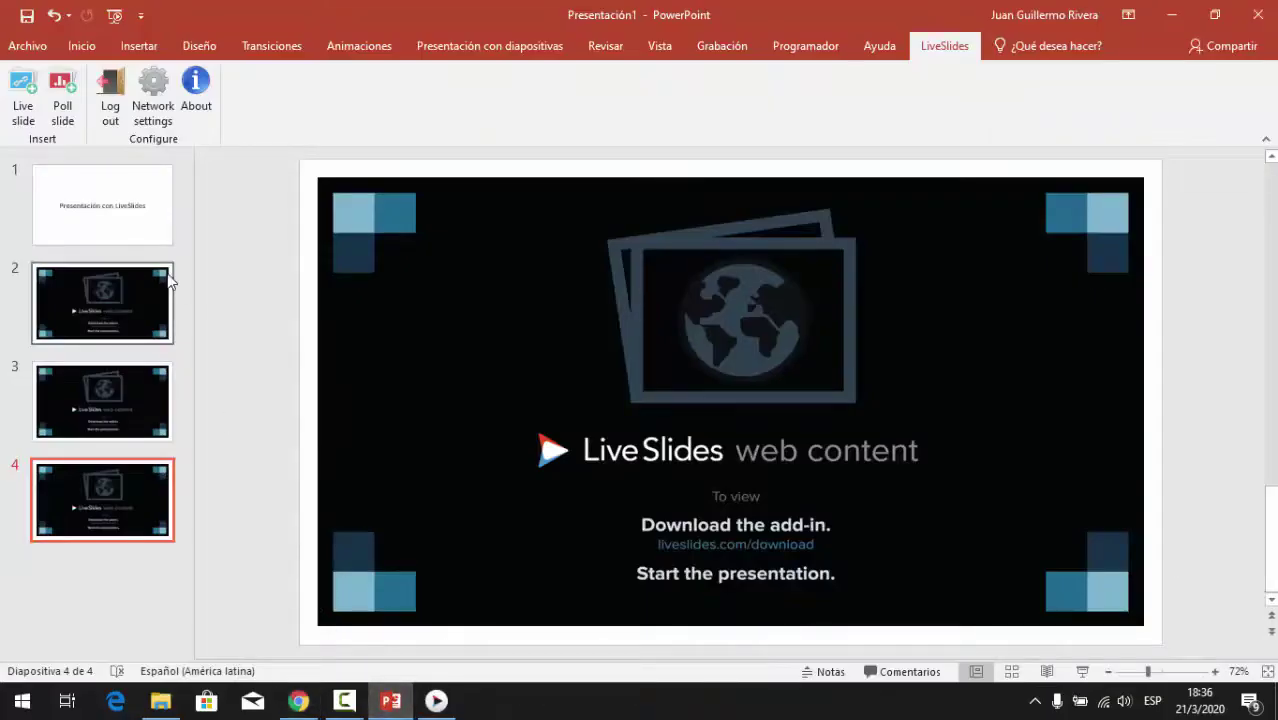
pyautogui.click(436, 700)
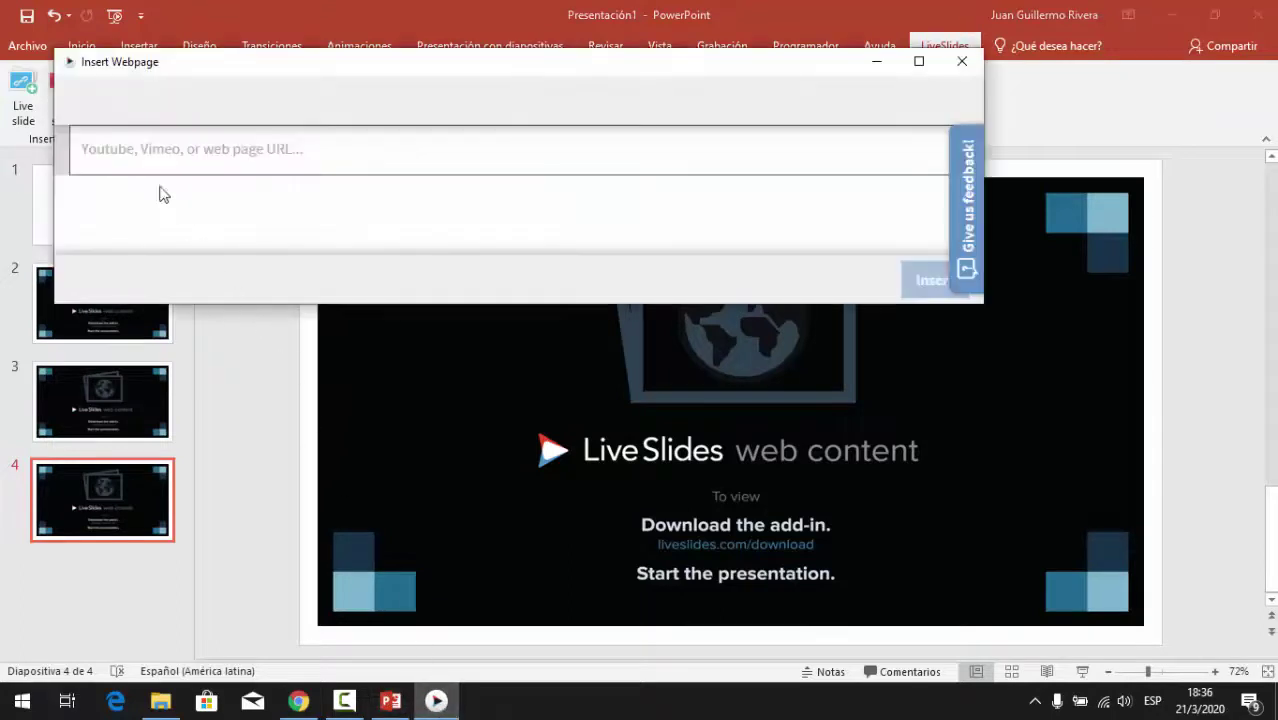
pyautogui.click(140, 150)
pyautogui.write('https://proyectodescartes.org/iCartesiLibri/materiales_didacticos/Percepcion_Visual(2Ed)/interactivos/faces/index.html')
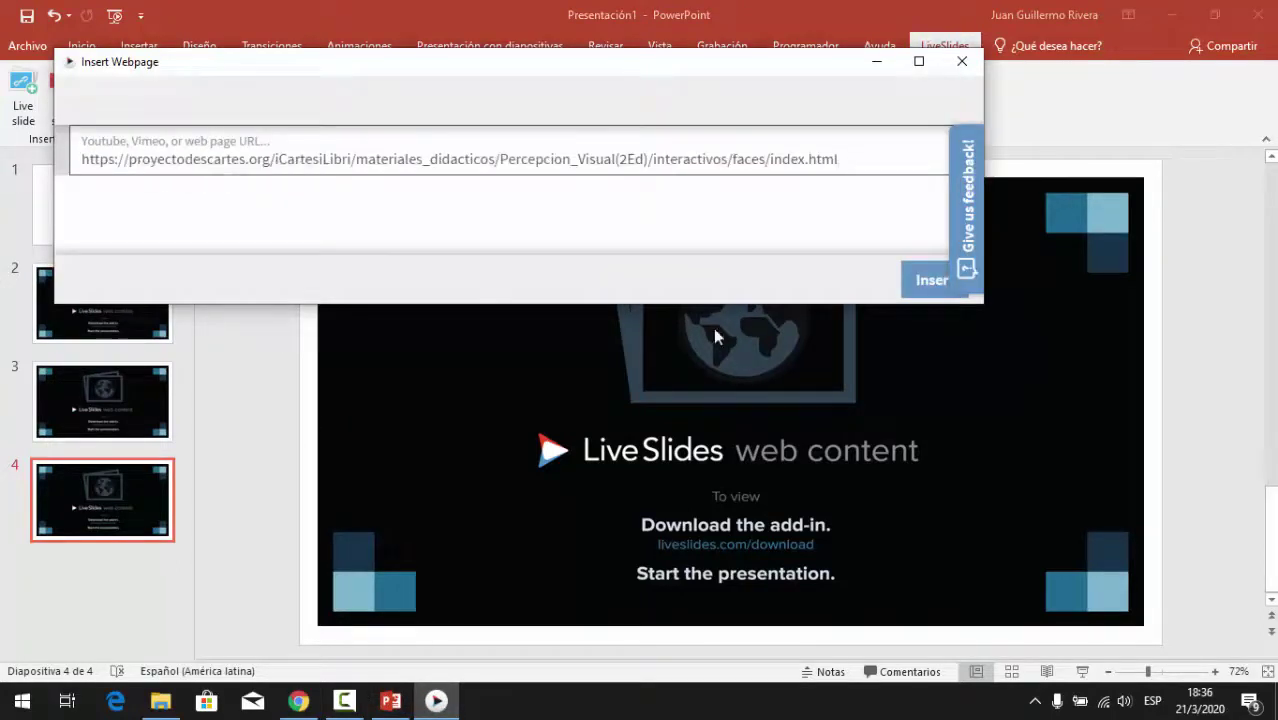
pyautogui.click(920, 295)
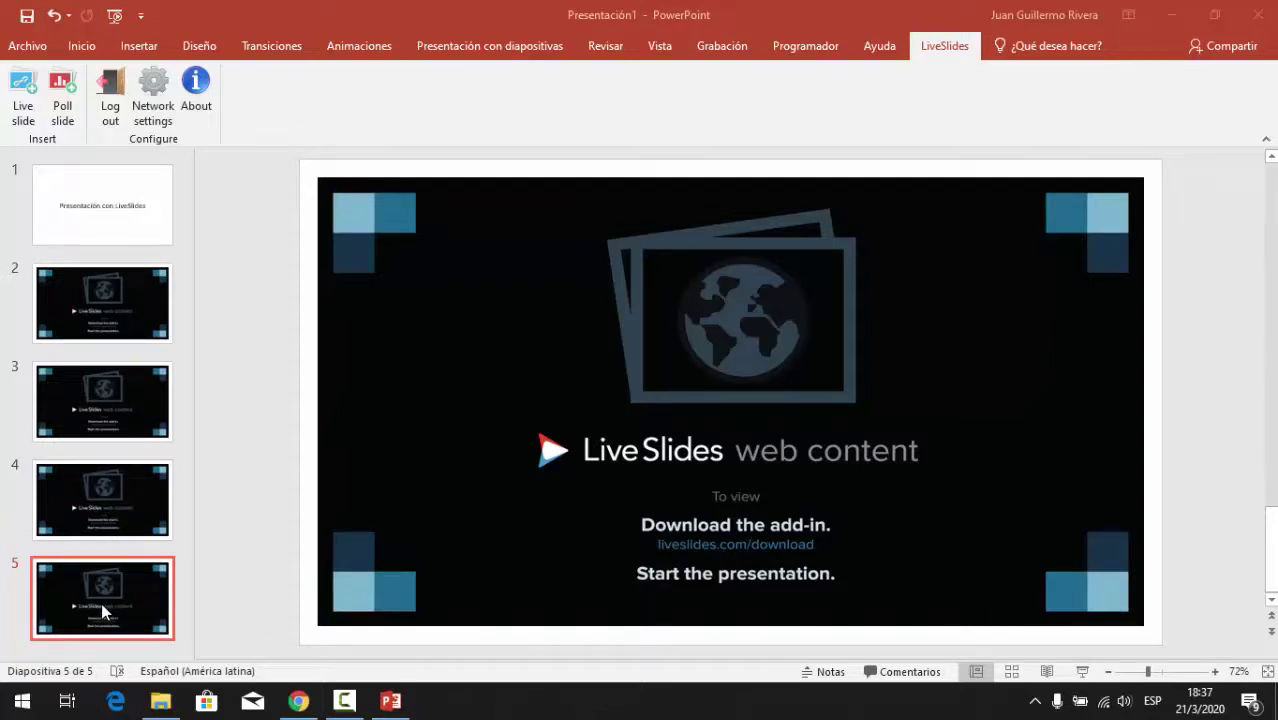
pyautogui.click(107, 211)
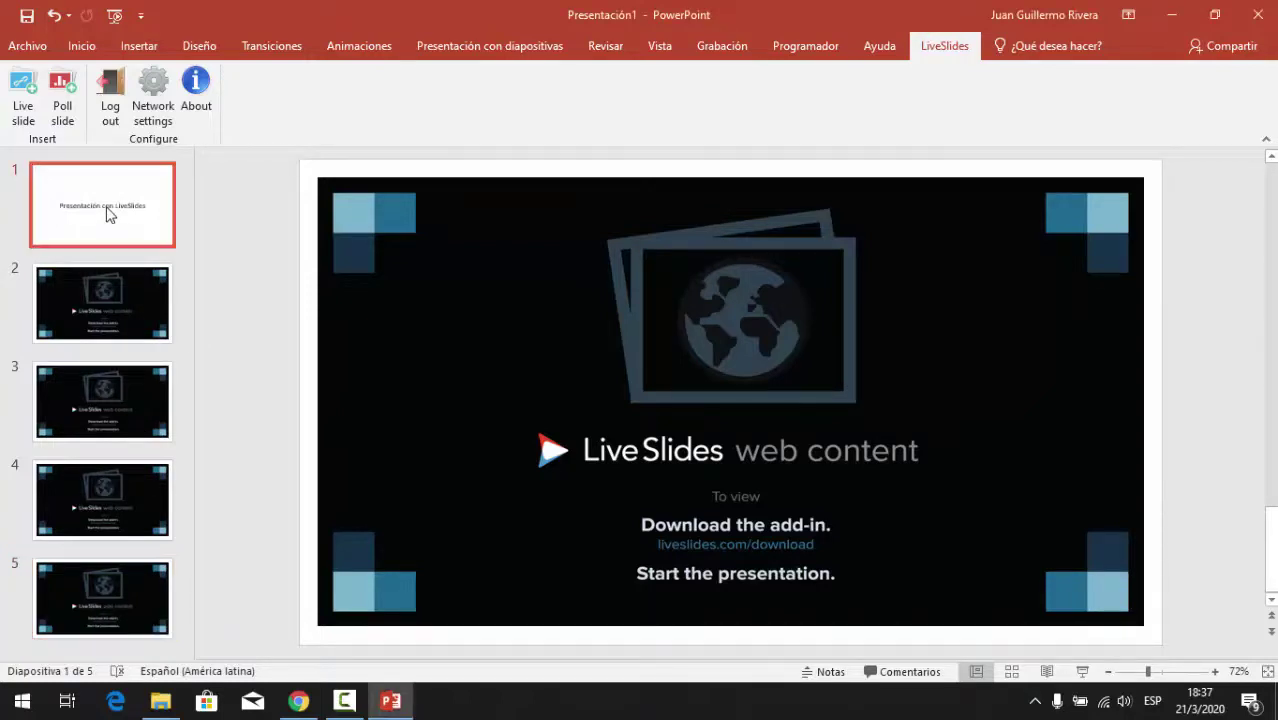
# Run the slideshow, pause the YouTube video at 0:06, and advance to the next slide.
pyautogui.click(1089, 679)
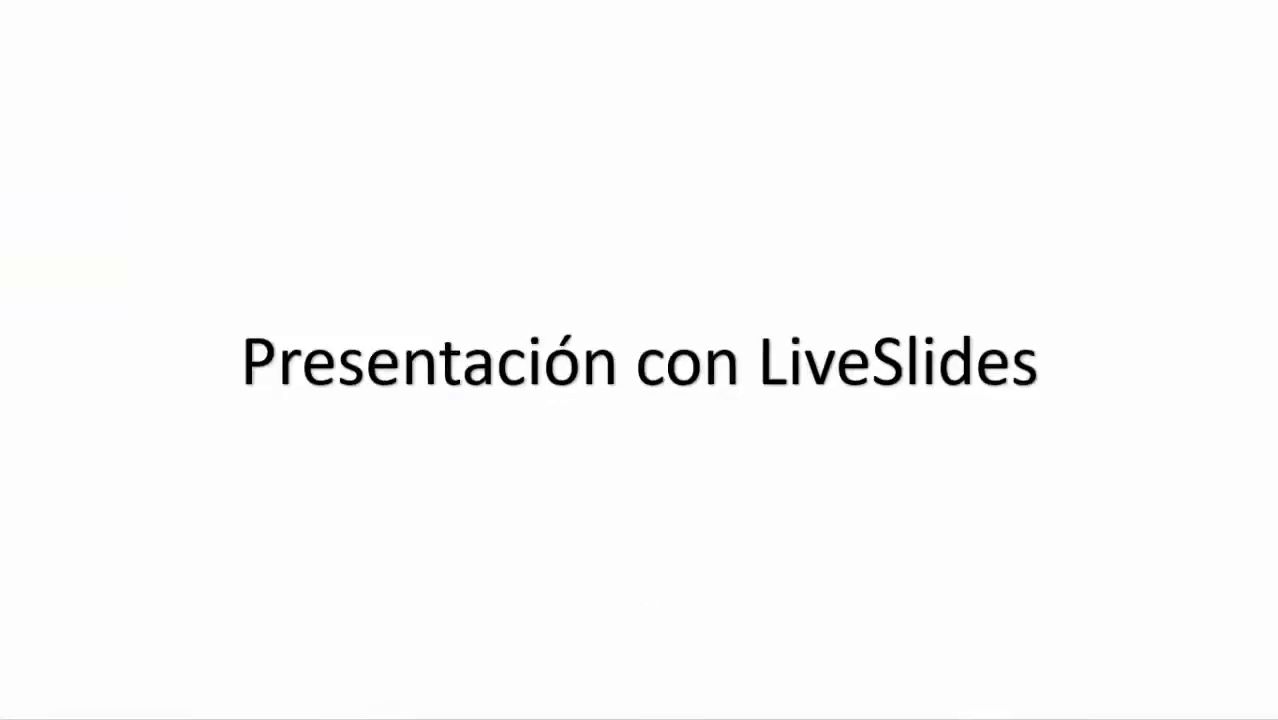
pyautogui.press('Right')
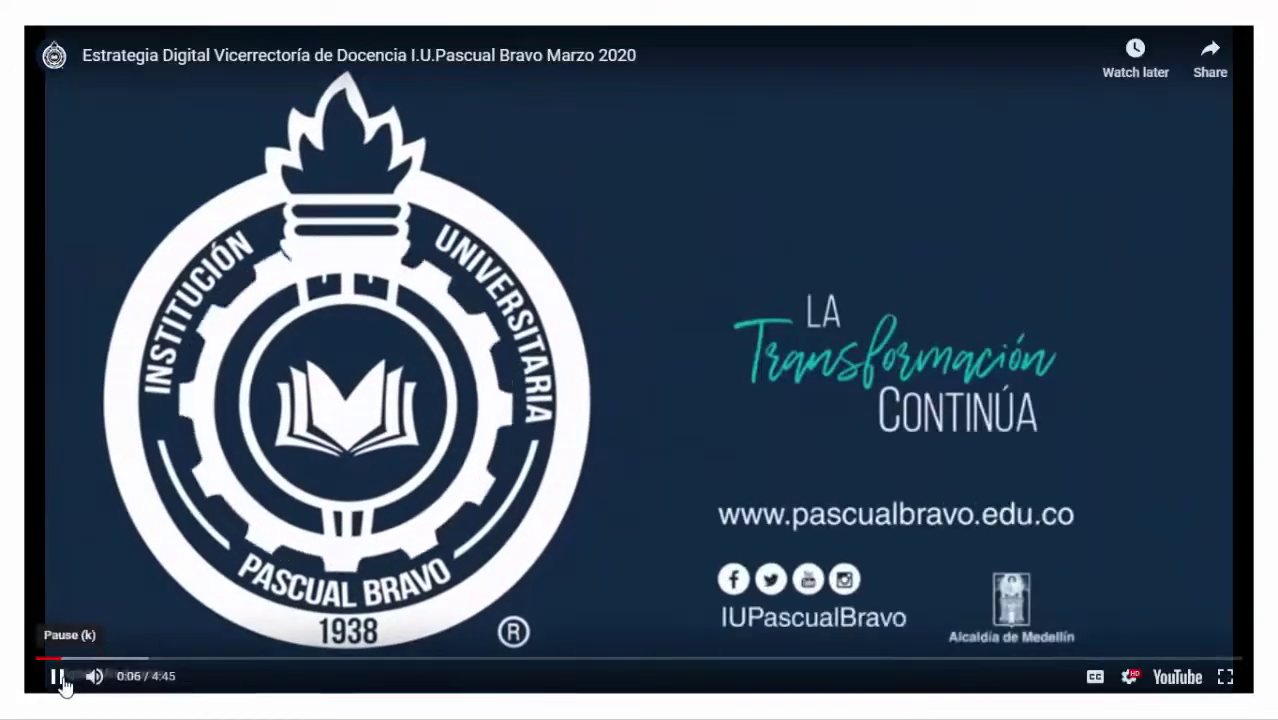
pyautogui.click(64, 676)
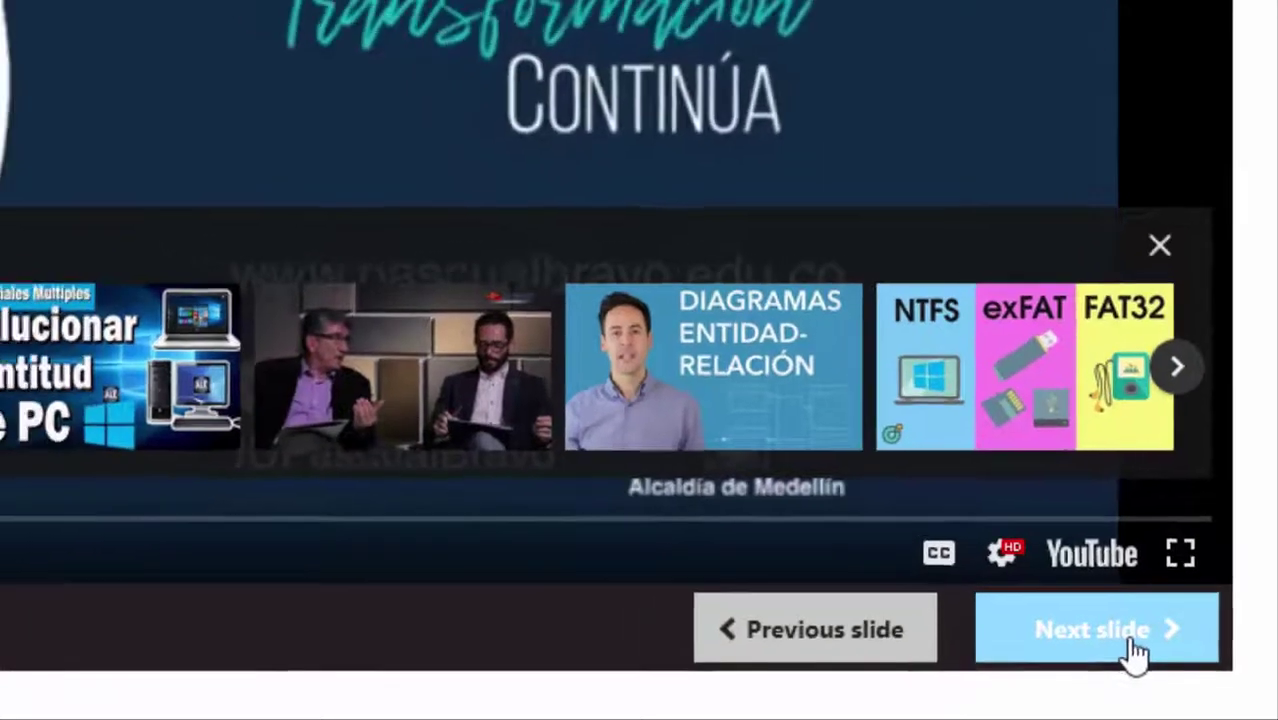
pyautogui.click(1125, 645)
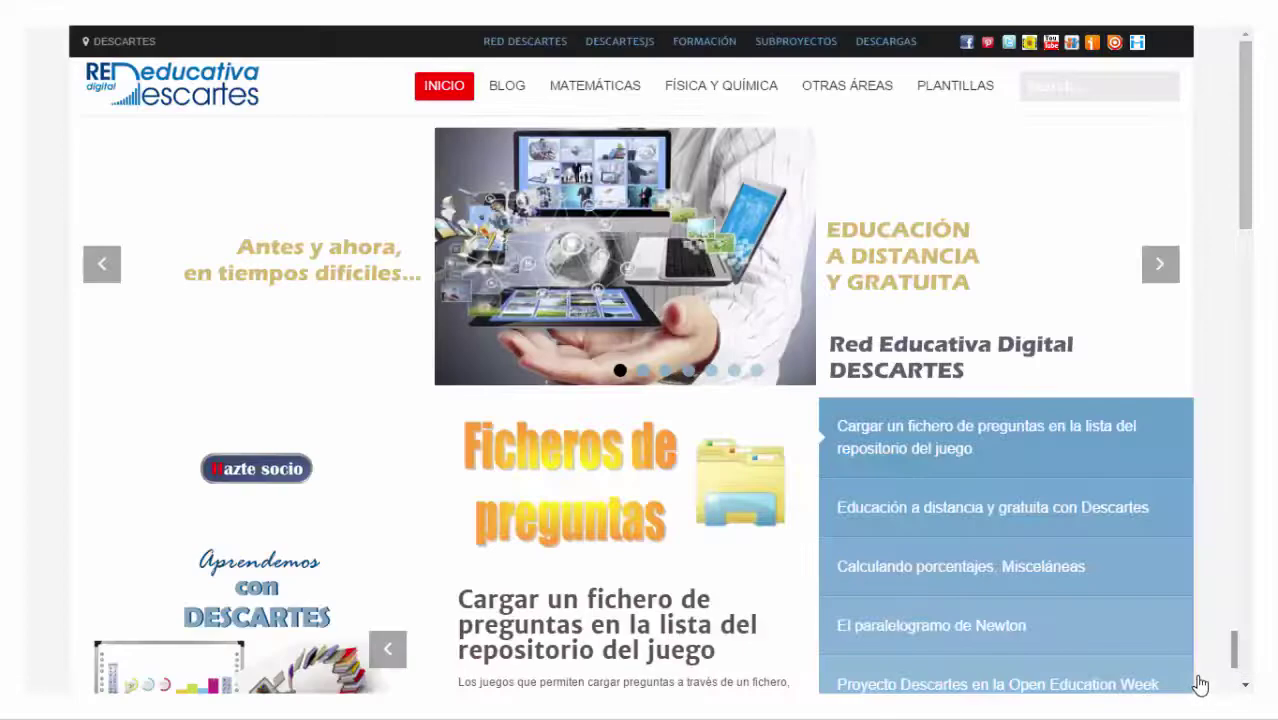
# Scroll the live Descartes page and open the 'Educación a distancia y gratuita con Descartes' article.
pyautogui.scroll(-5, 716, 441)
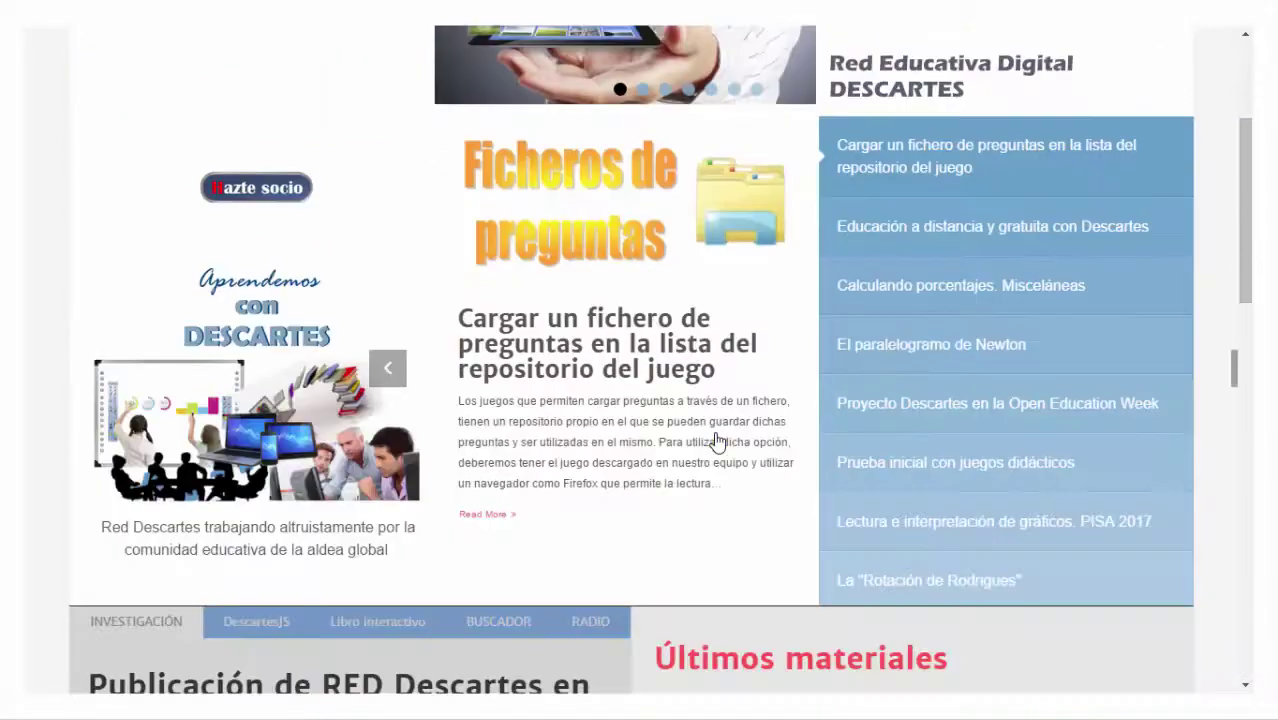
pyautogui.scroll(-3, 716, 441)
pyautogui.scroll(-2, 716, 441)
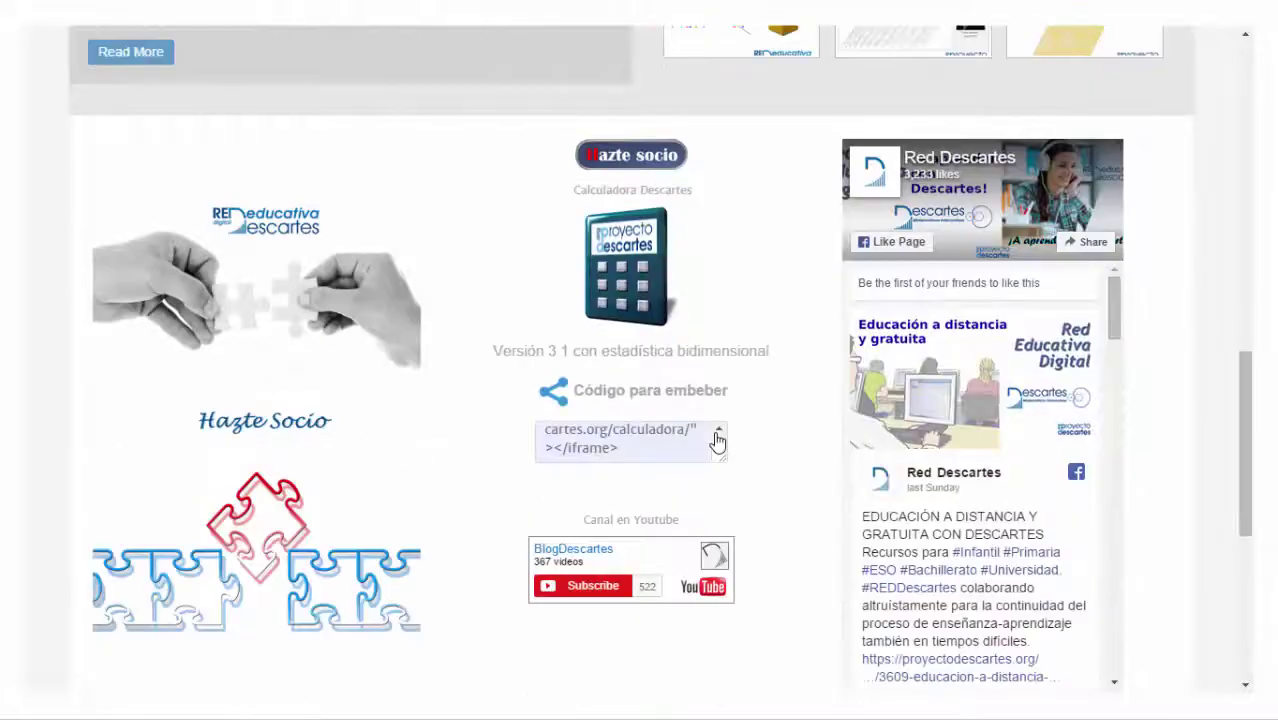
pyautogui.scroll(-3, 716, 441)
pyautogui.scroll(-1, 716, 441)
pyautogui.scroll(3, 716, 441)
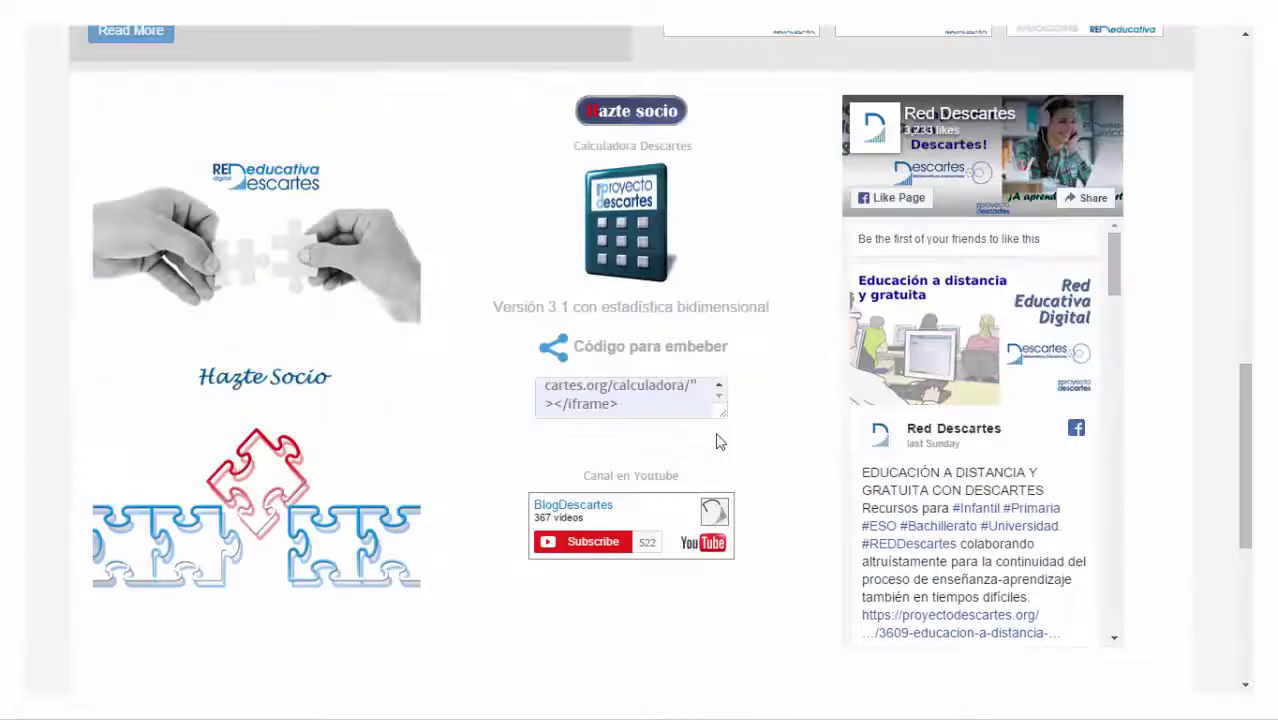
pyautogui.scroll(3, 716, 441)
pyautogui.scroll(3, 716, 441)
pyautogui.scroll(3, 716, 441)
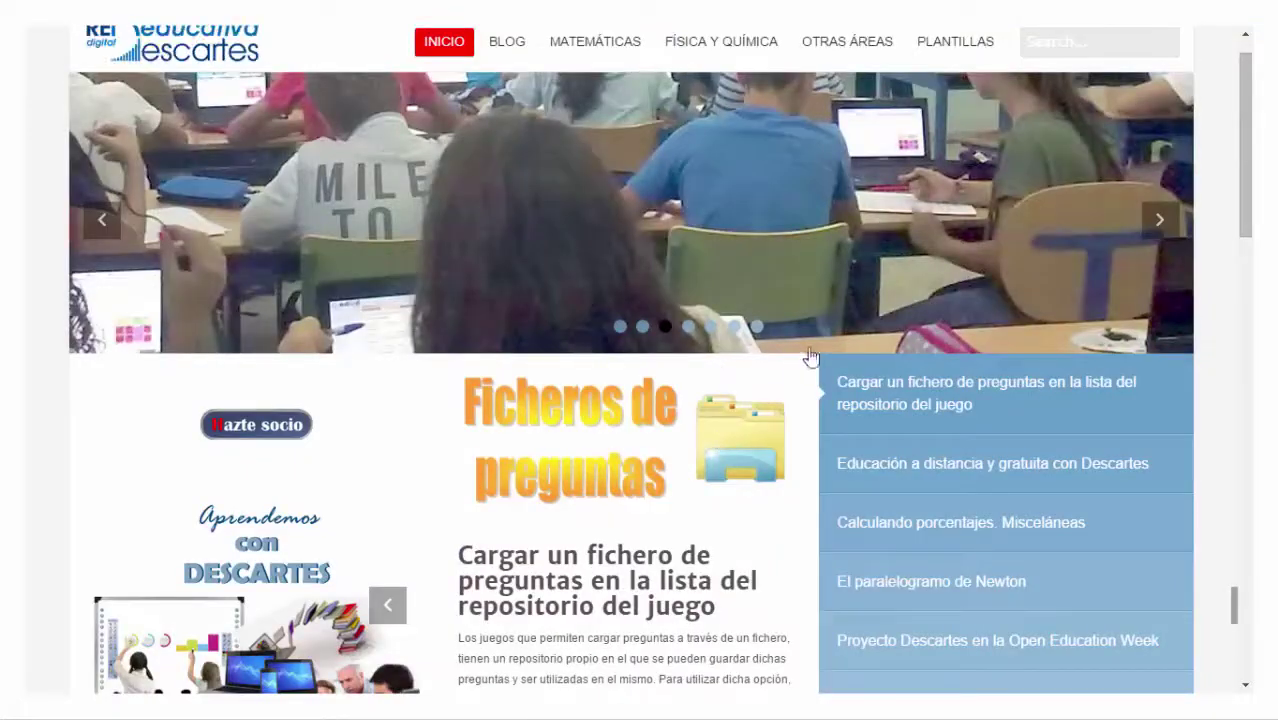
pyautogui.click(903, 473)
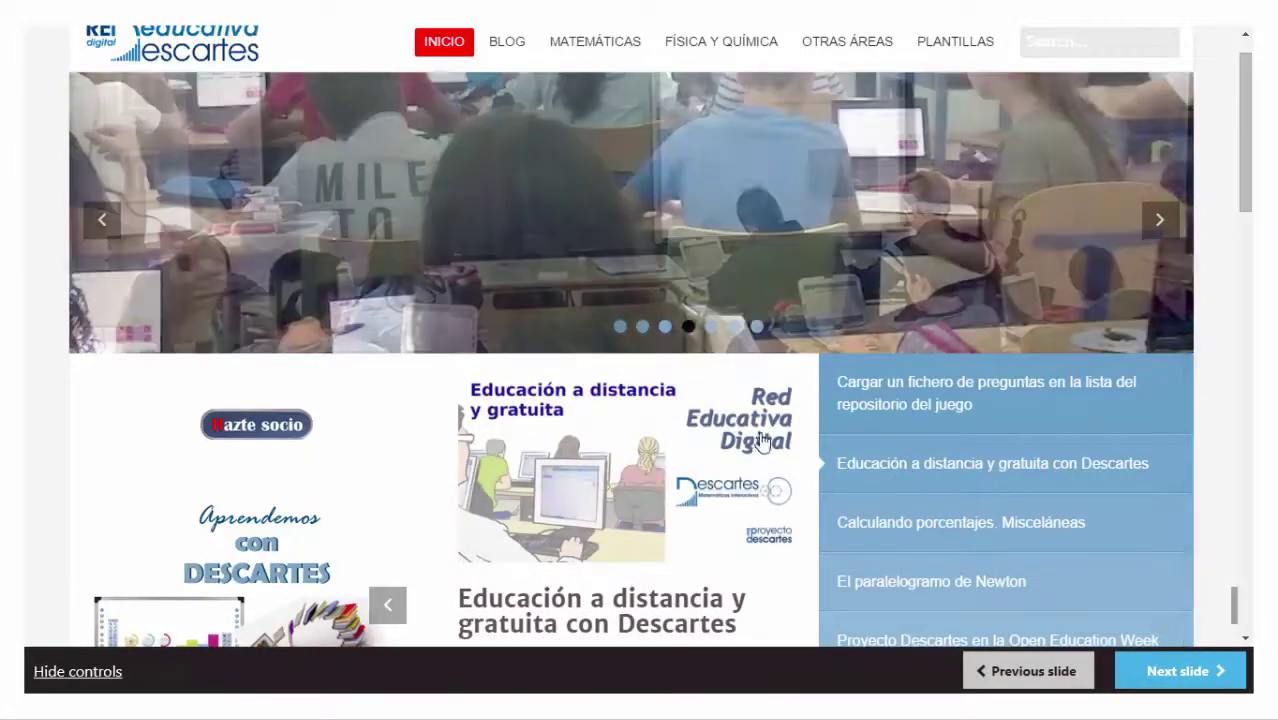
pyautogui.scroll(-3, 760, 447)
pyautogui.scroll(-4, 758, 448)
pyautogui.scroll(-4, 758, 448)
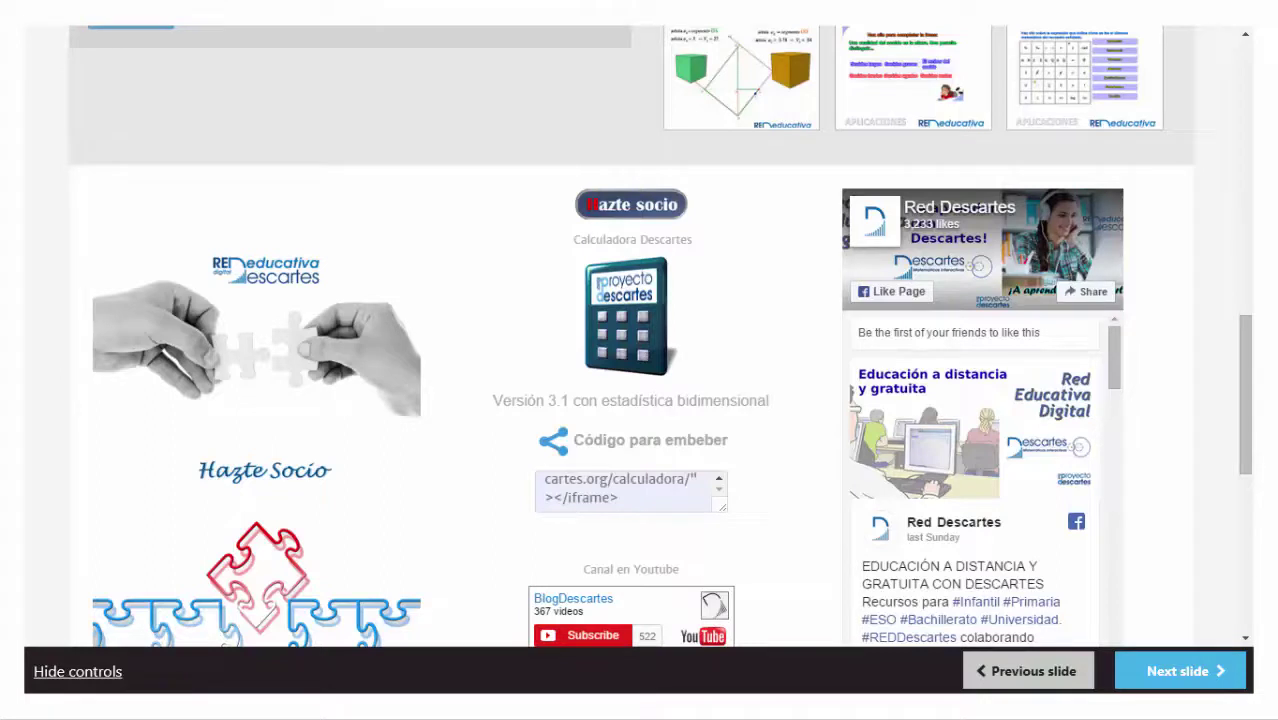
# Go to the PhET slide, open Introducción, and set the Agua beaker on the right heater.
pyautogui.click(1185, 668)
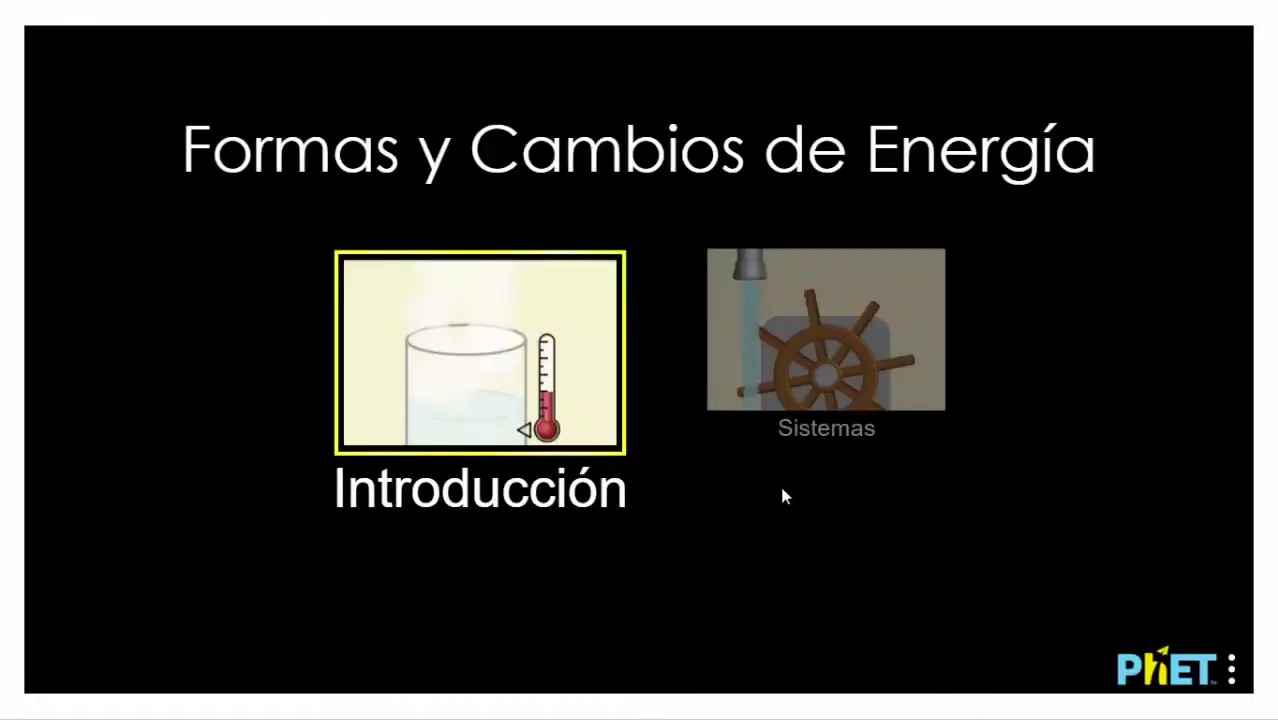
pyautogui.click(474, 378)
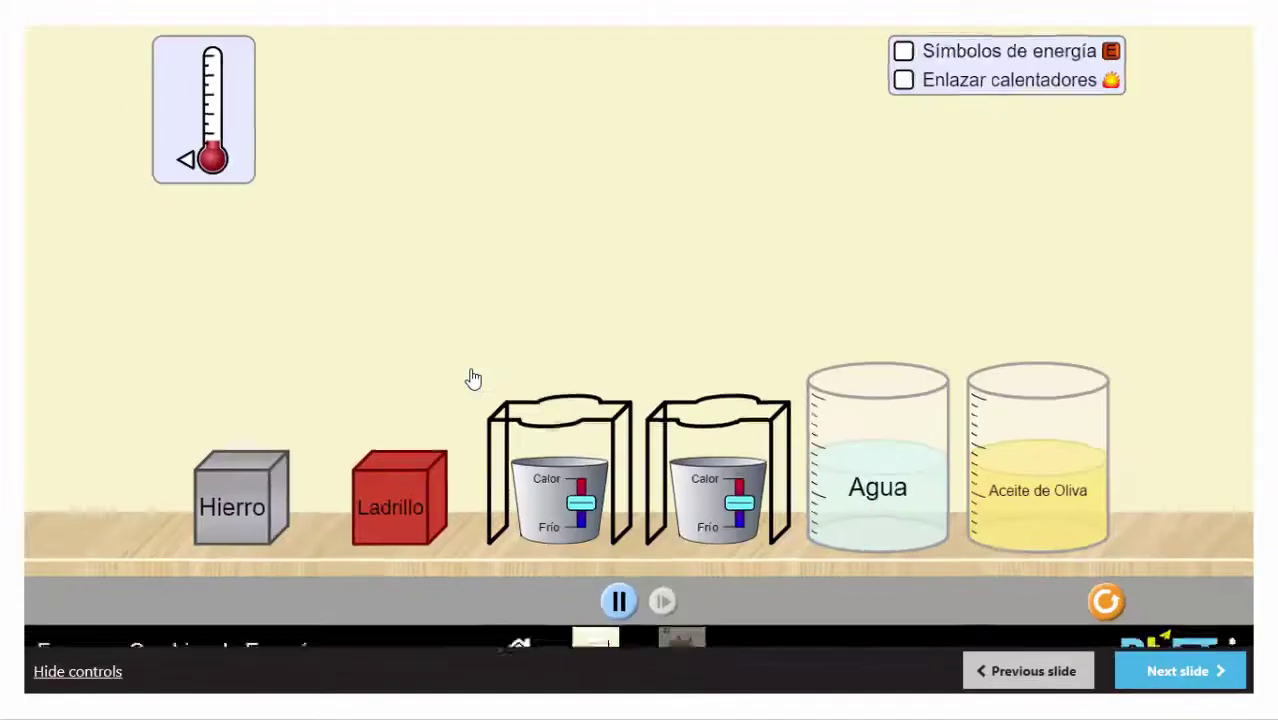
pyautogui.moveTo(735, 484); pyautogui.dragTo(735, 462)
pyautogui.moveTo(865, 462); pyautogui.dragTo(710, 345)
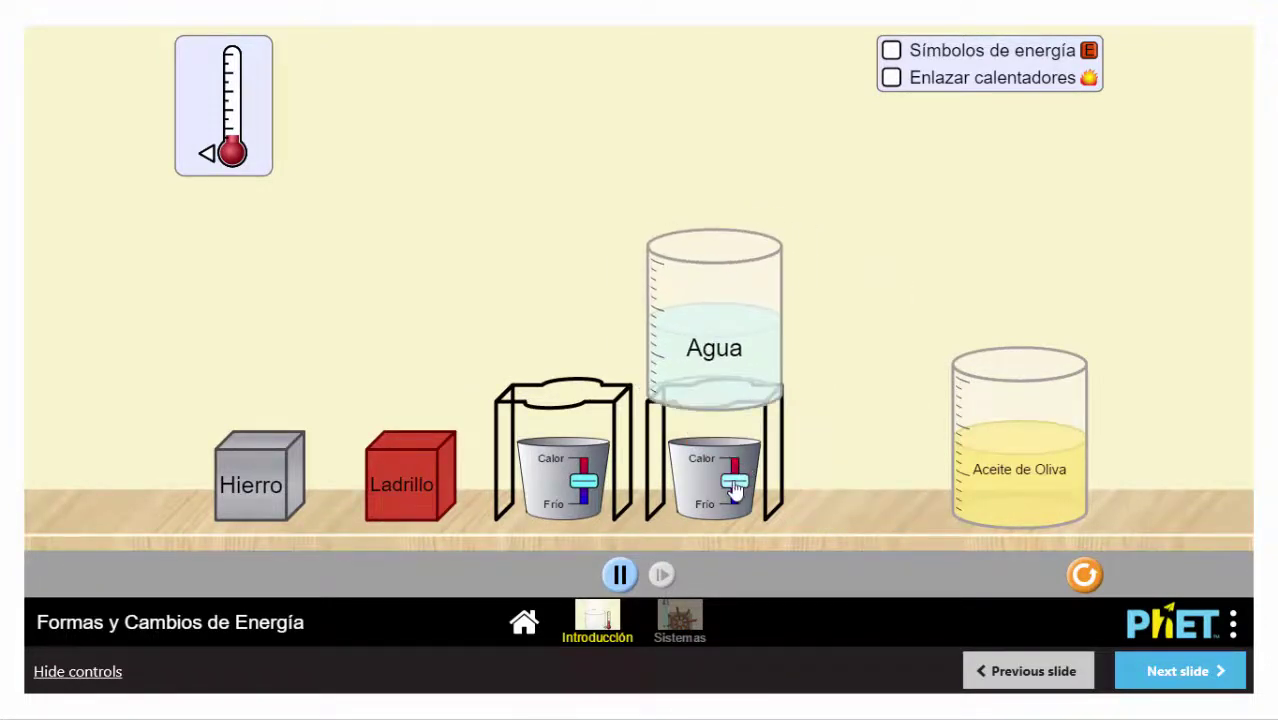
# Heat the water, add a thermometer, reheat it, and advance to the face-illusion slide.
pyautogui.moveTo(735, 482); pyautogui.dragTo(736, 458)
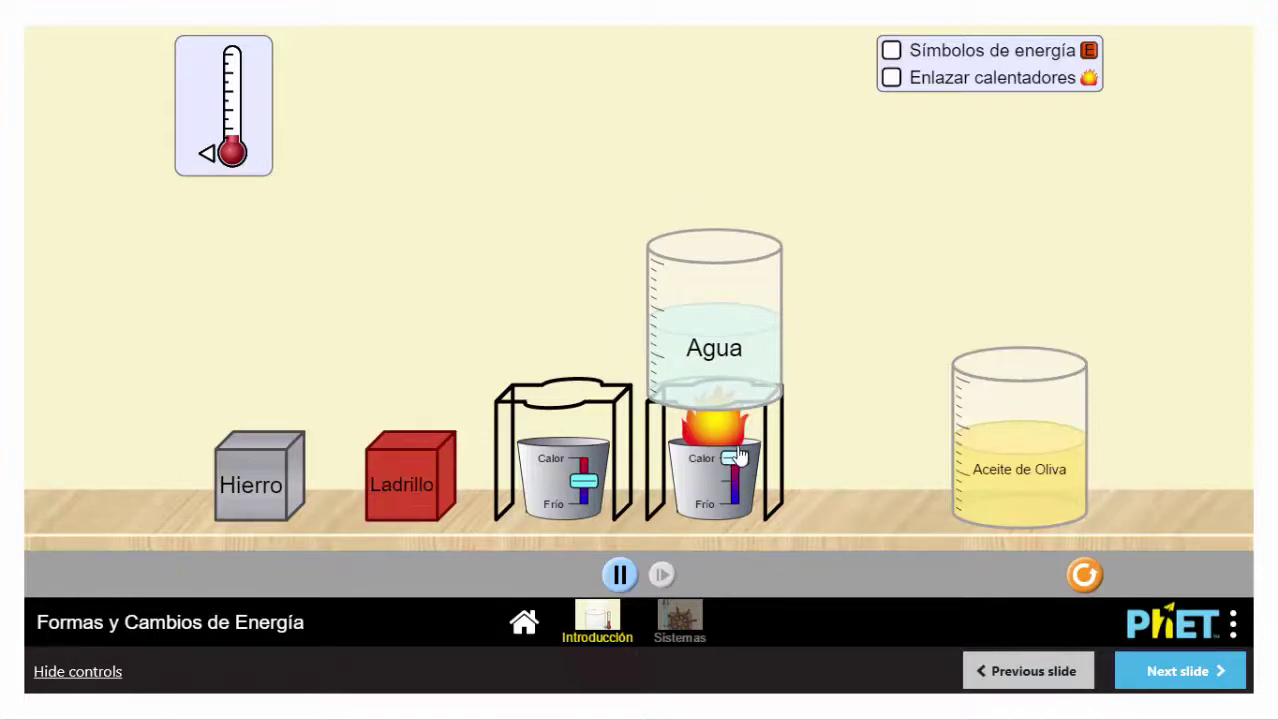
pyautogui.moveTo(736, 458); pyautogui.dragTo(736, 458)
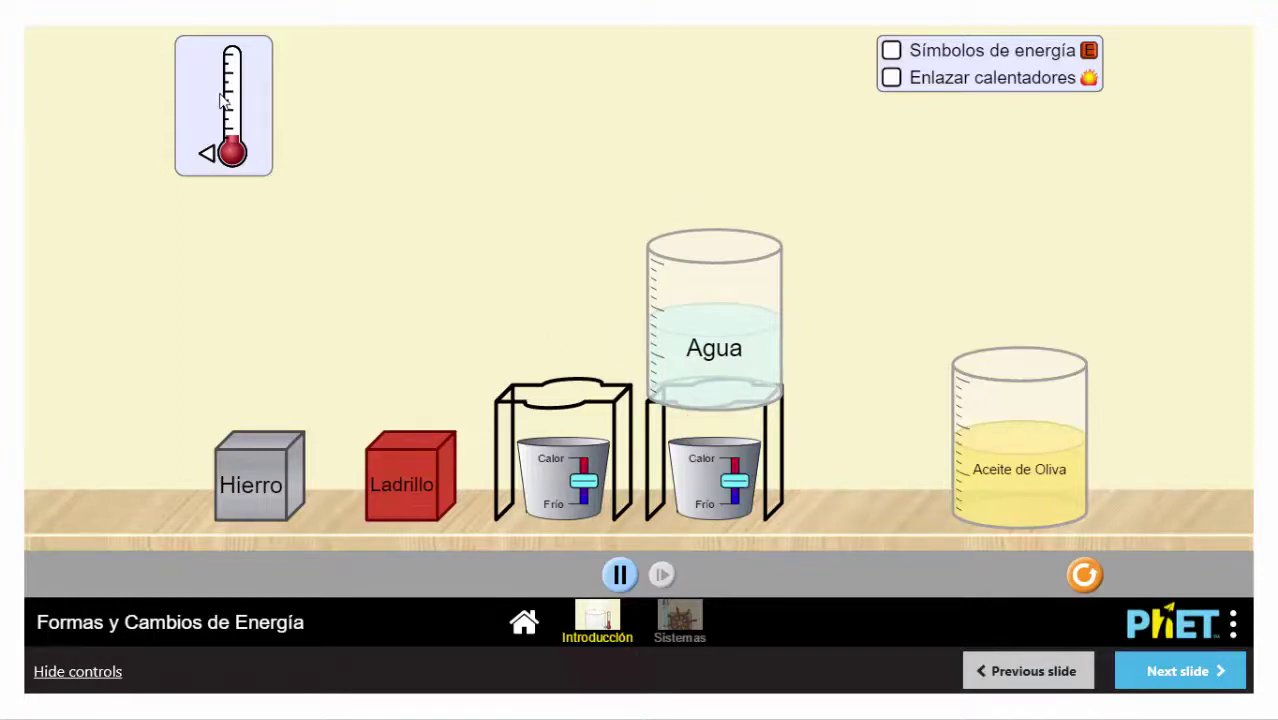
pyautogui.moveTo(213, 157); pyautogui.dragTo(686, 359)
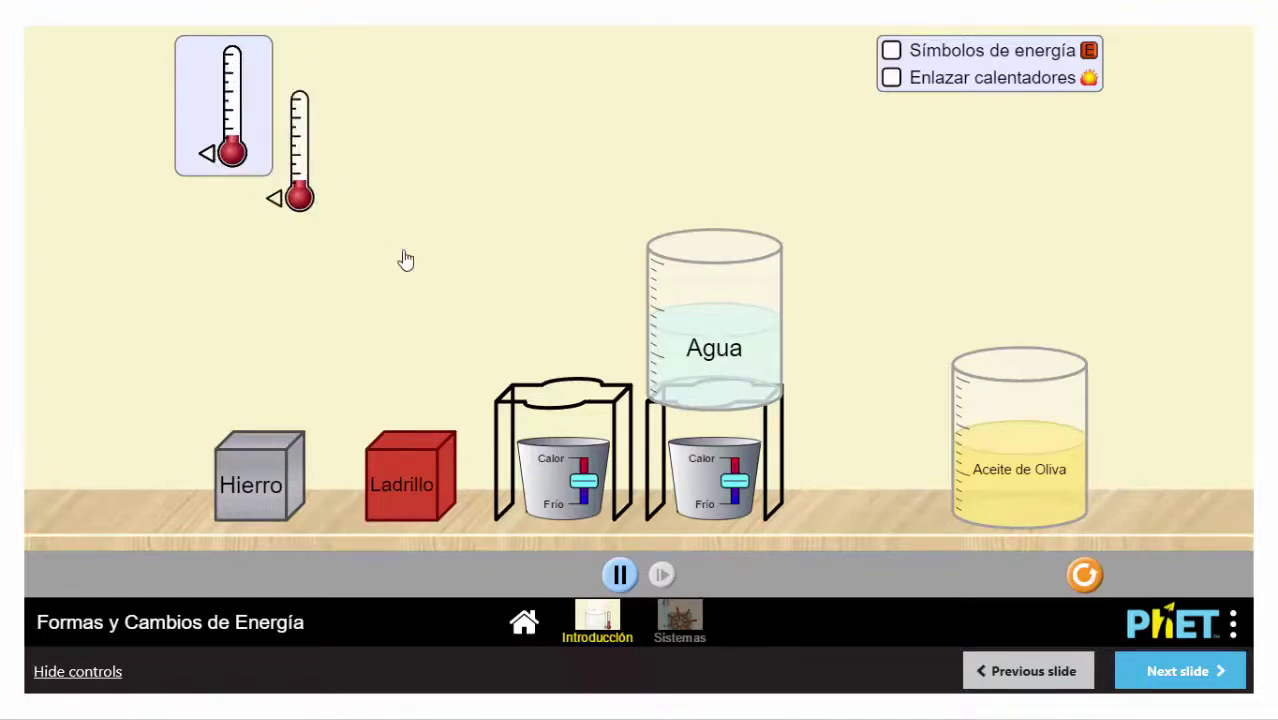
pyautogui.moveTo(736, 482); pyautogui.dragTo(741, 458)
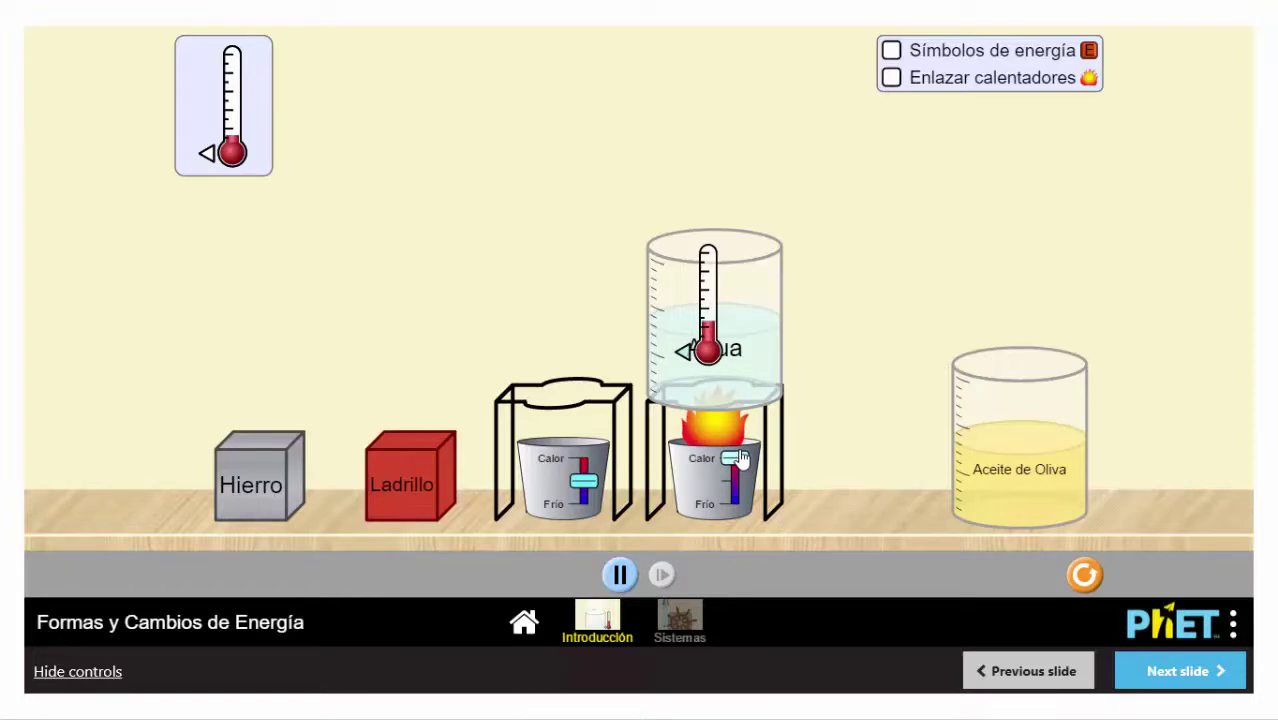
pyautogui.click(1176, 672)
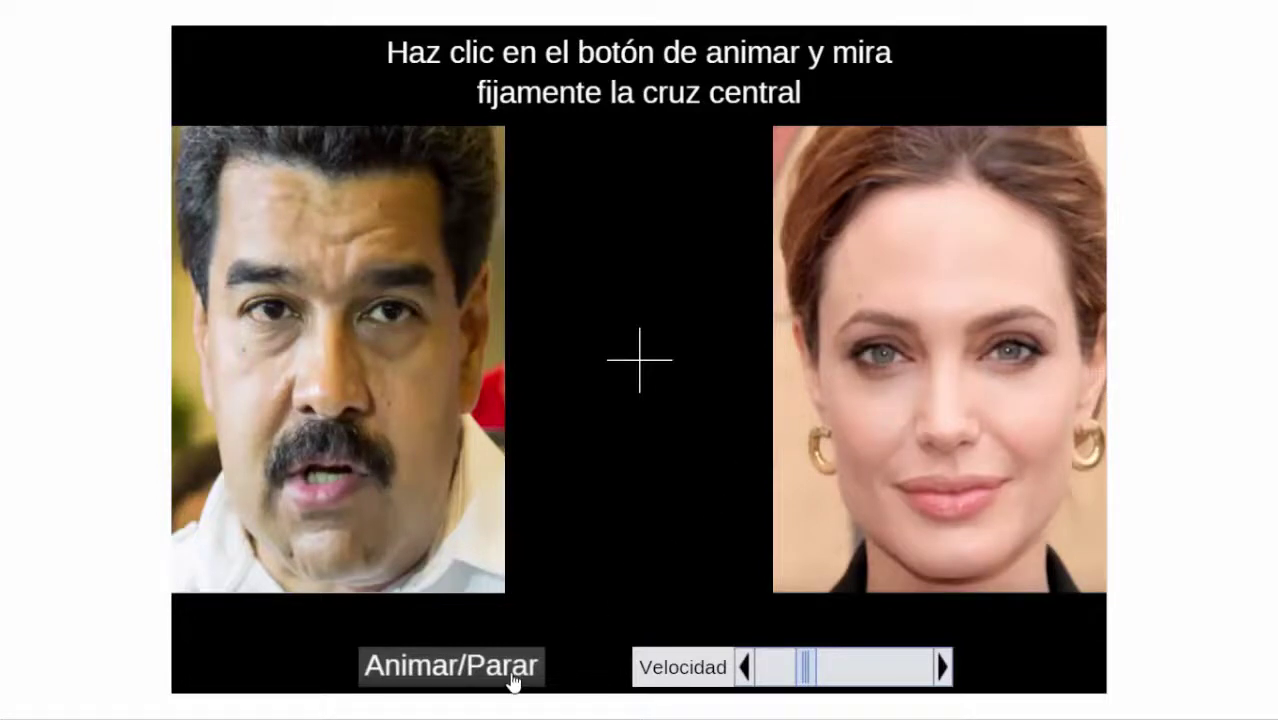
# Run the Animar/Parar face-swapping illusion, then advance to the end-of-presentation screen.
pyautogui.click(453, 665)
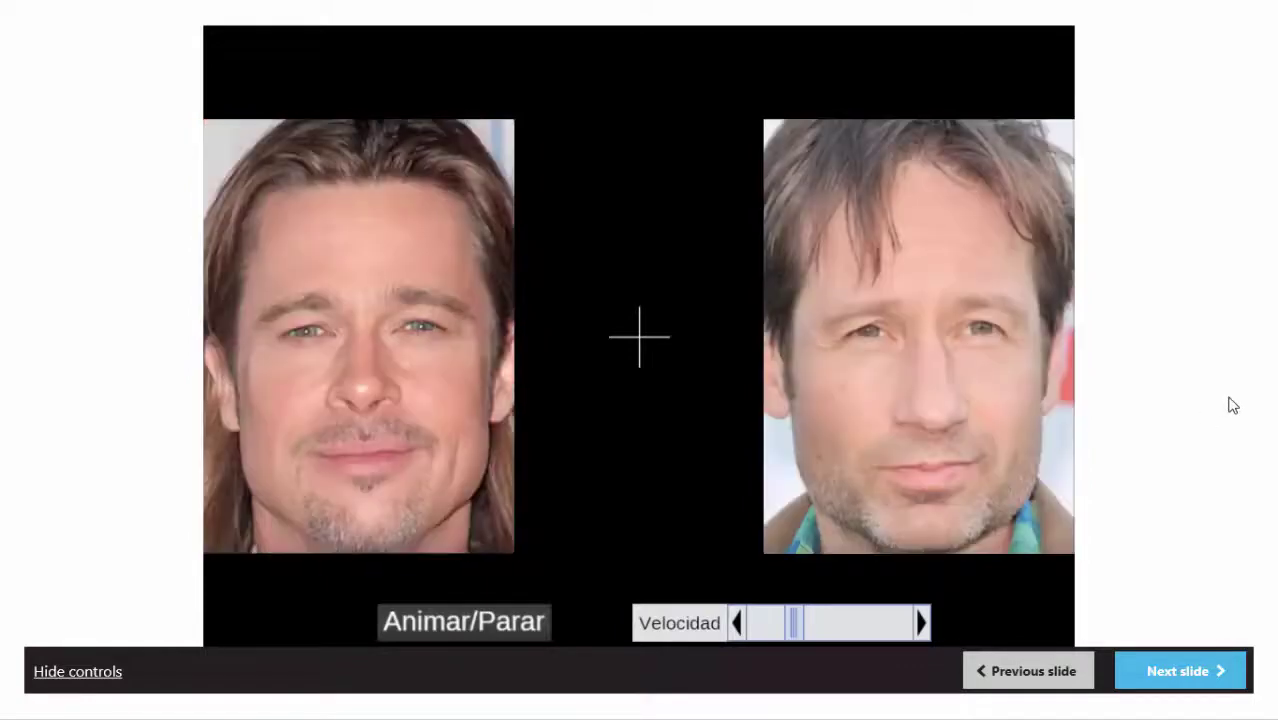
pyautogui.click(1167, 682)
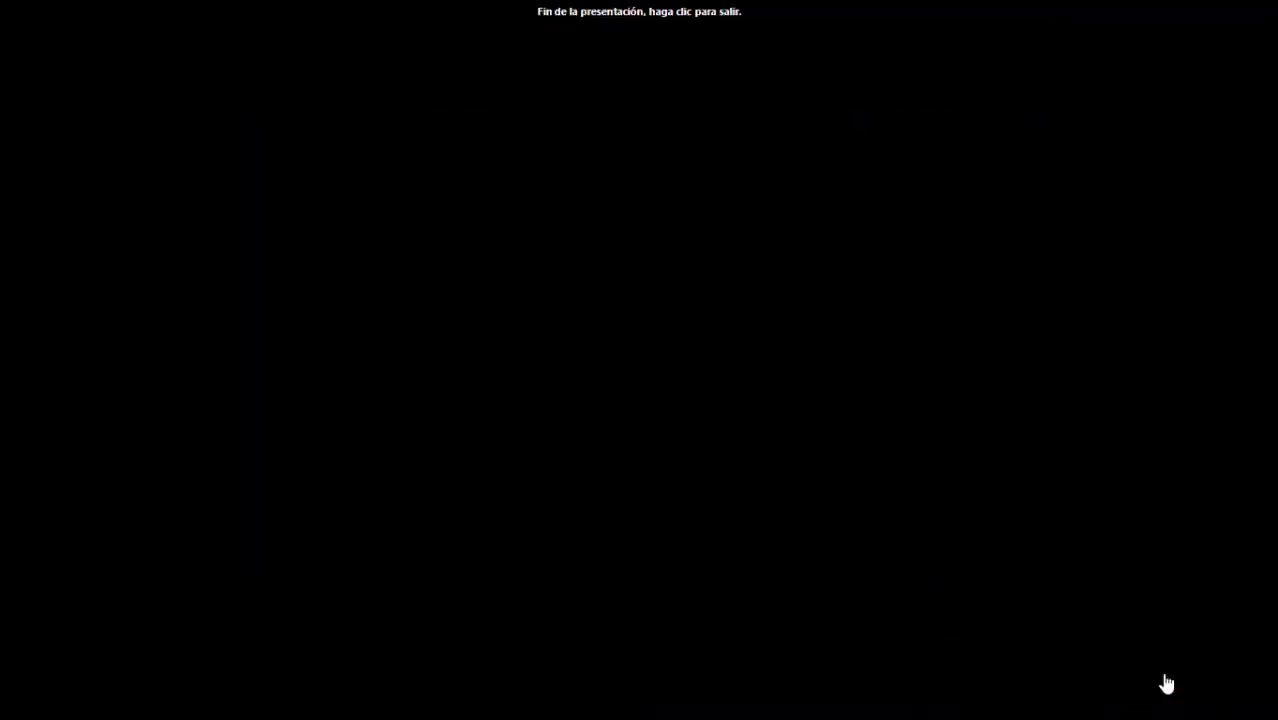
# Exit the slideshow to editing view and bring up Insertar's Mis complementos list.
pyautogui.click(1083, 552)
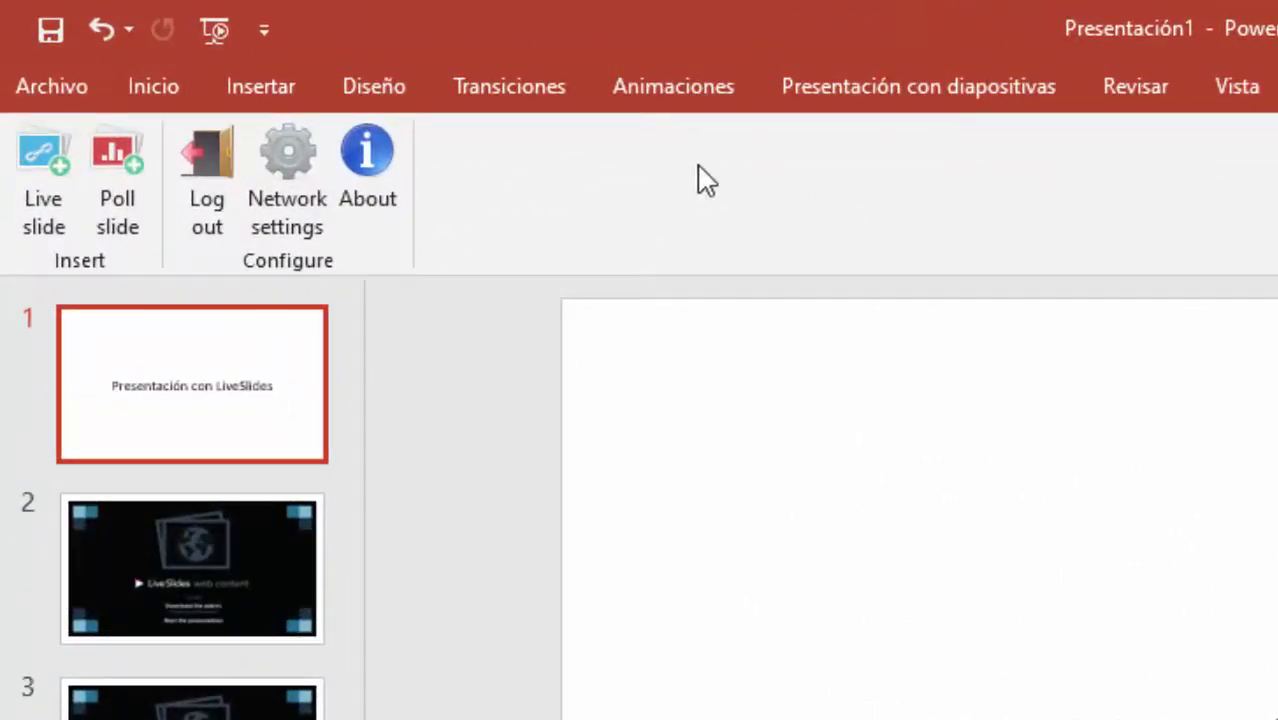
pyautogui.click(243, 86)
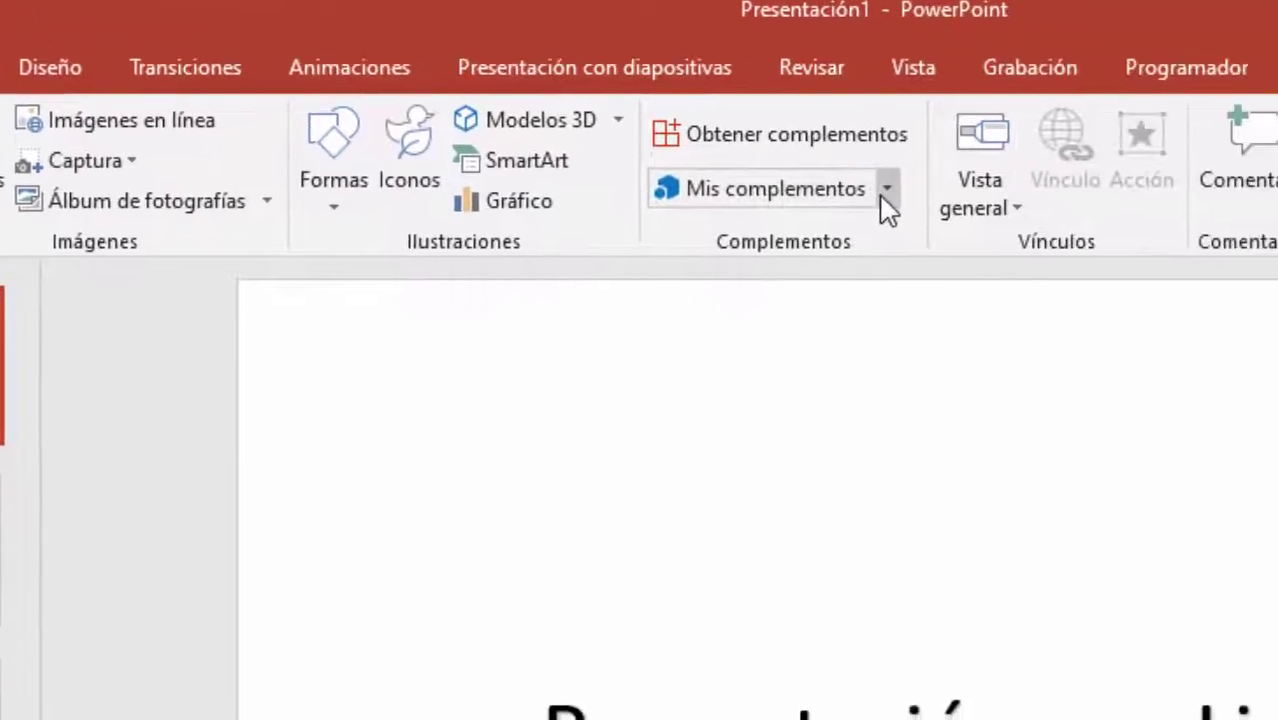
pyautogui.click(698, 182)
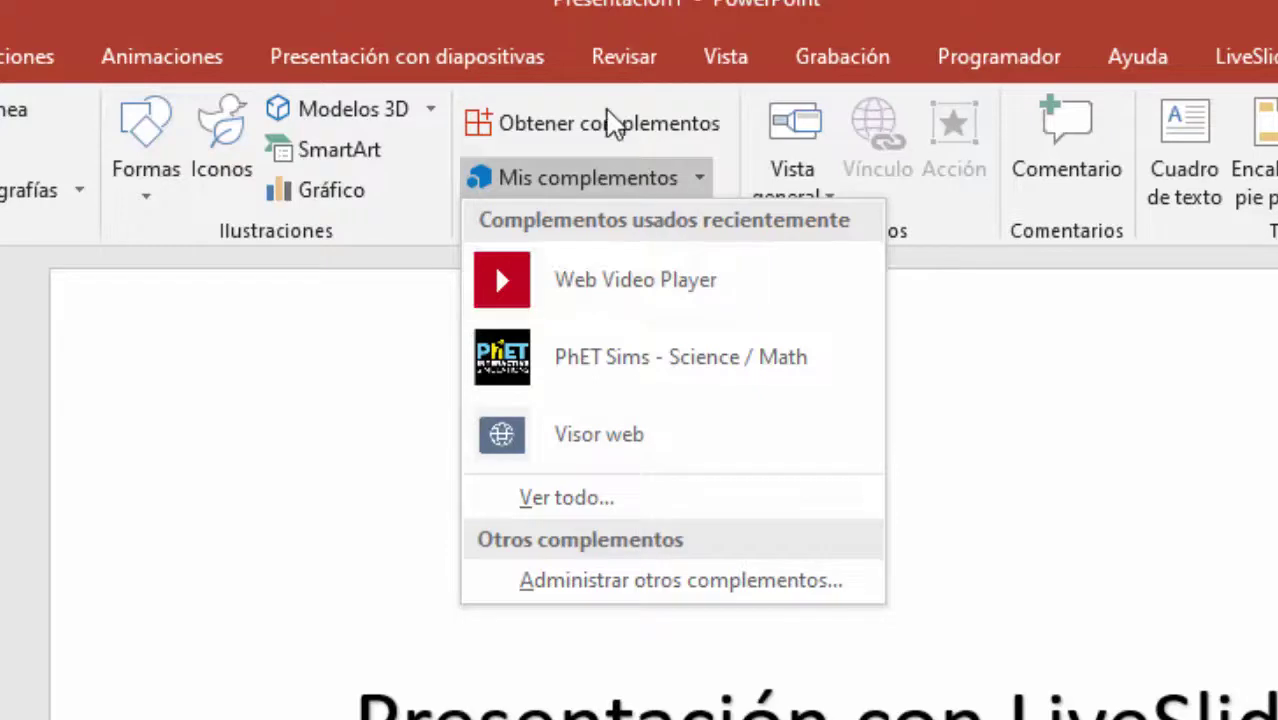
# Search the Office add-ins store for 'web', then close the store.
pyautogui.click(596, 130)
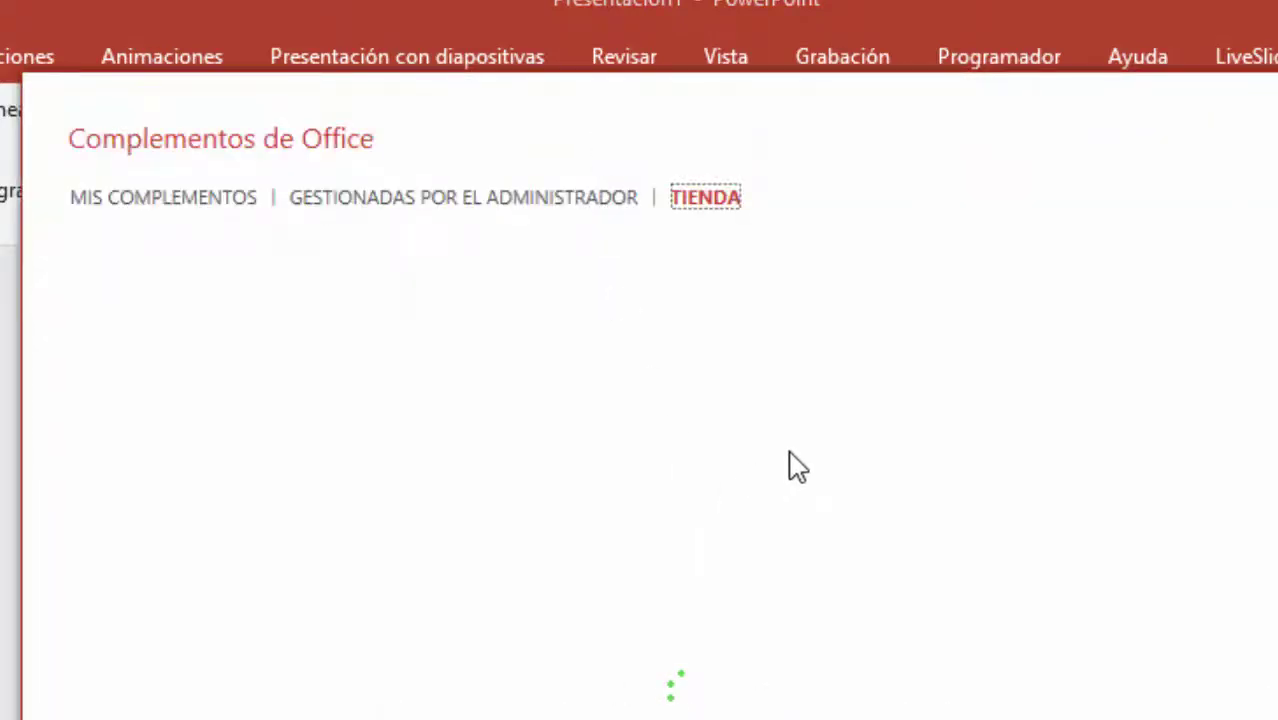
pyautogui.click(145, 360)
pyautogui.write('w')
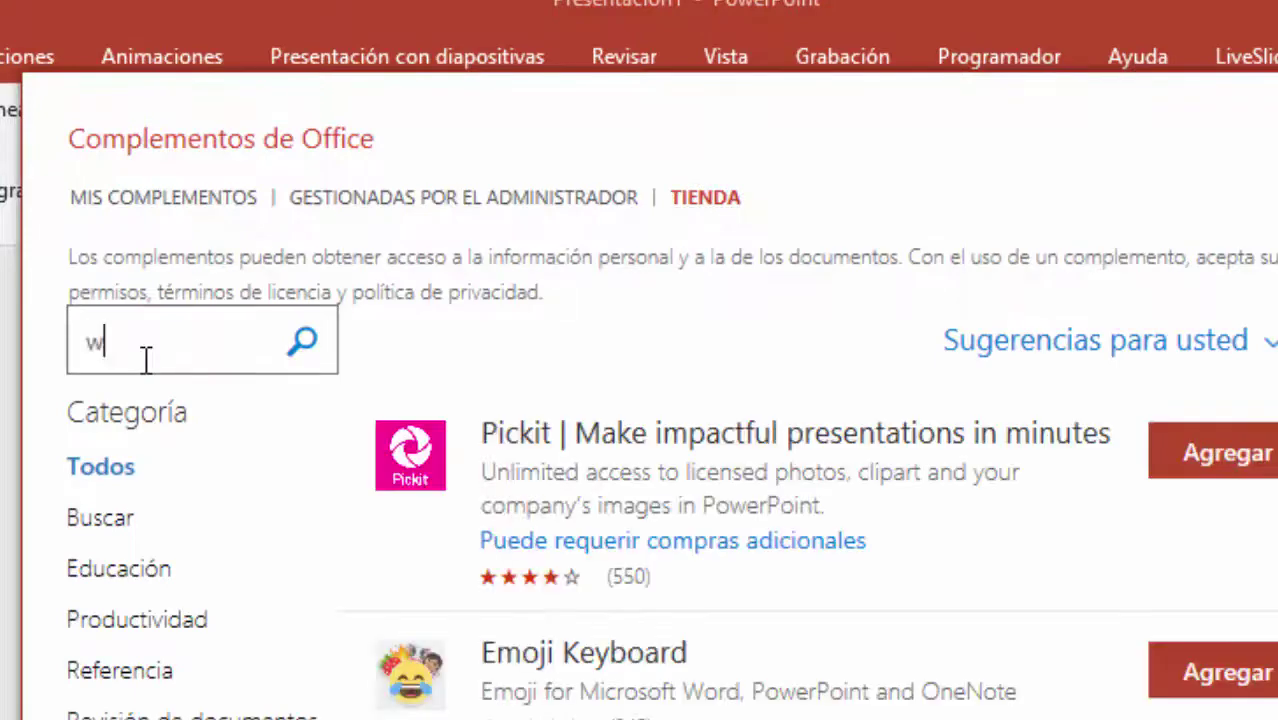
pyautogui.write('eb')
pyautogui.press('Return')
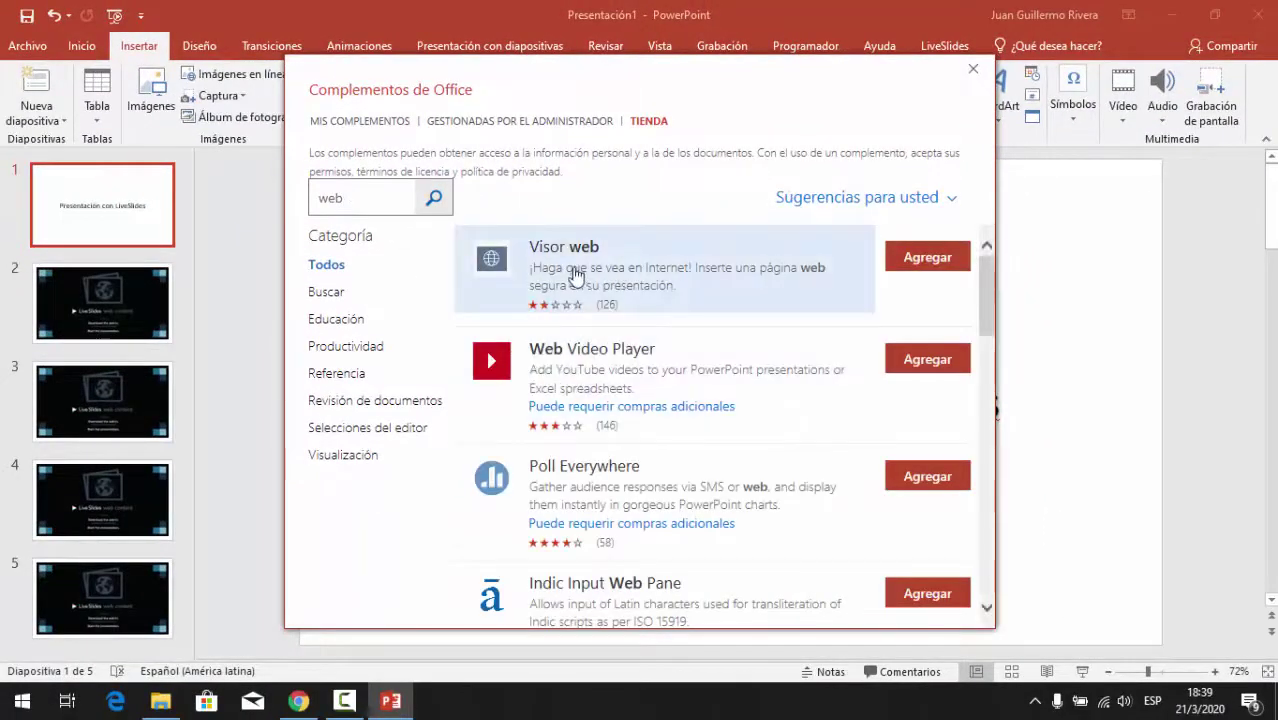
pyautogui.click(973, 76)
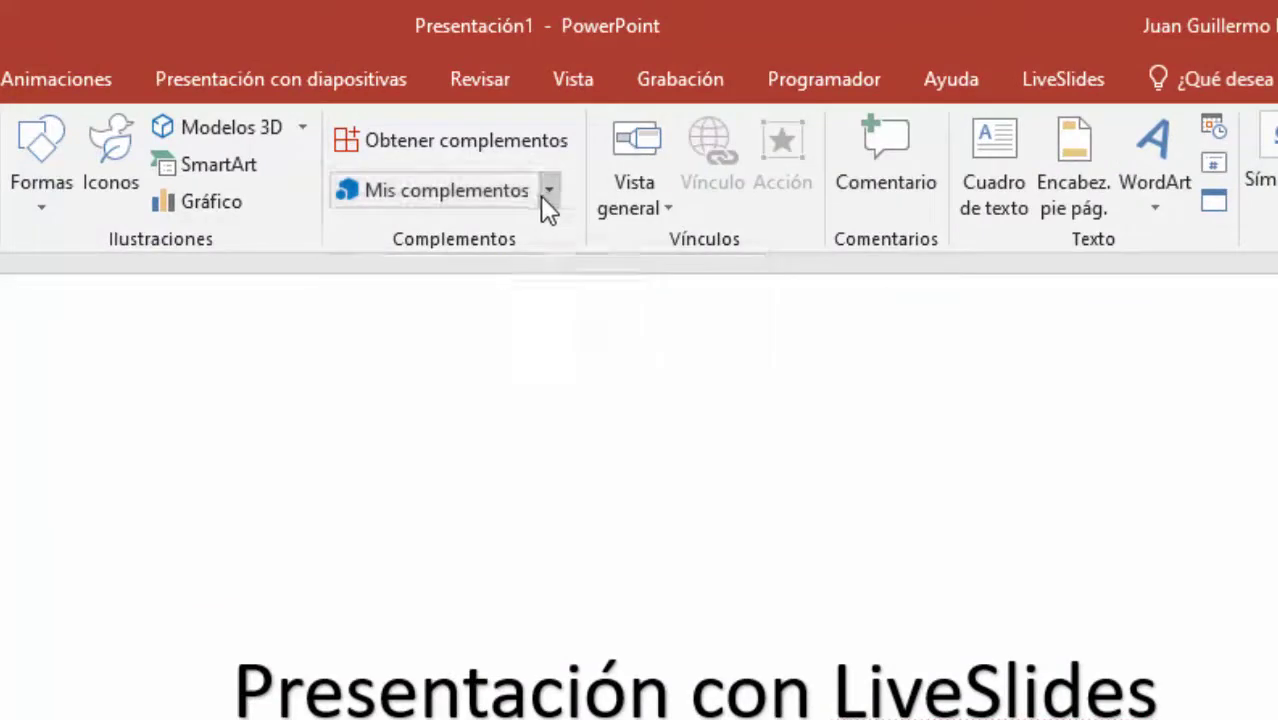
pyautogui.click(545, 192)
pyautogui.click(360, 268)
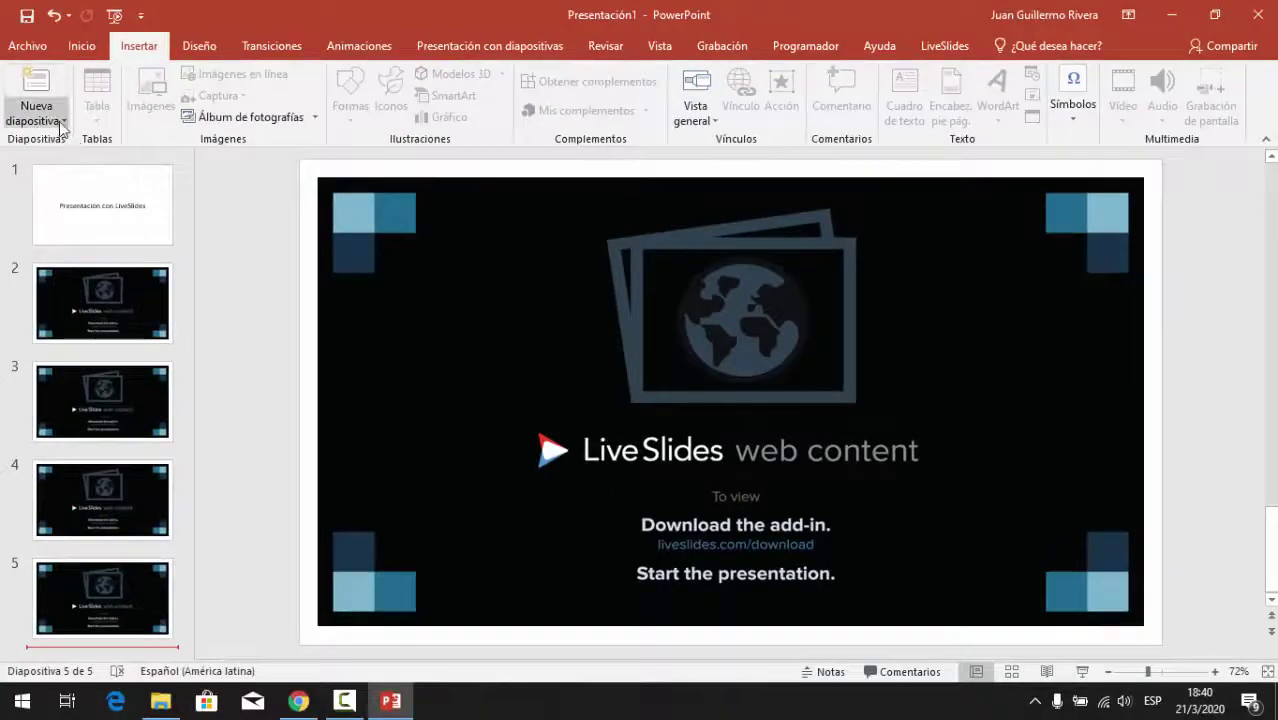
pyautogui.click(59, 121)
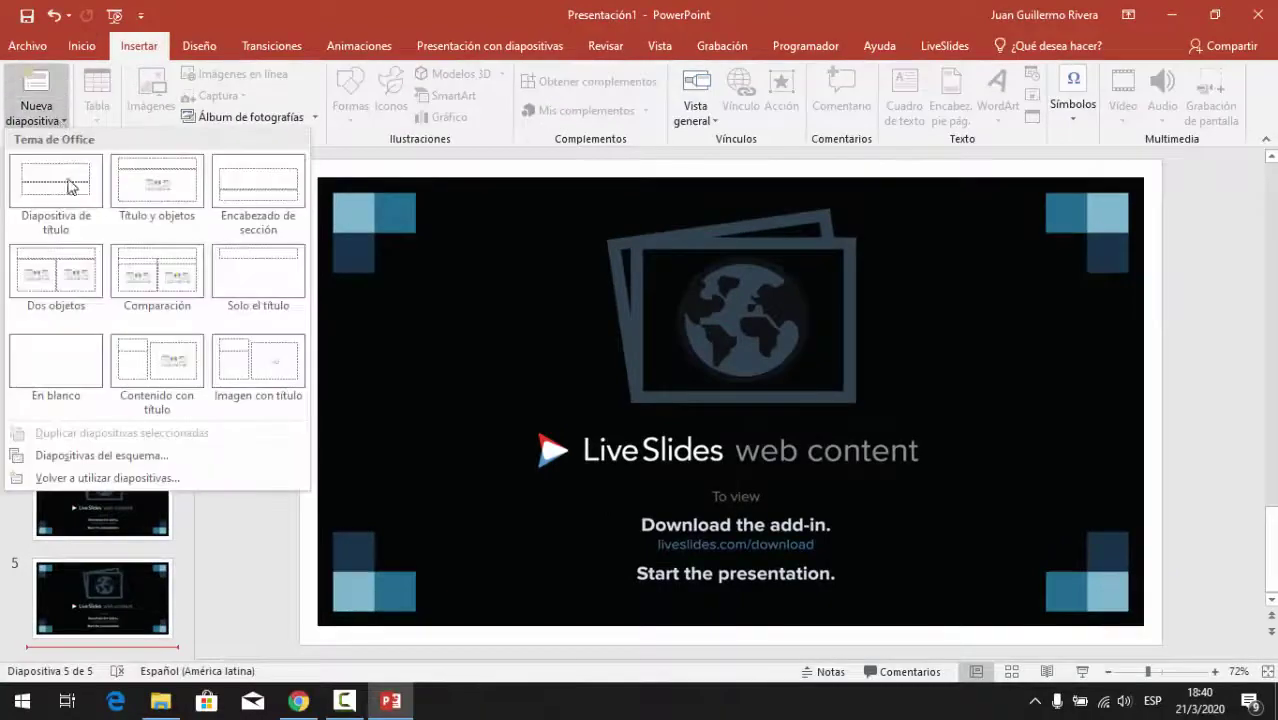
pyautogui.click(86, 371)
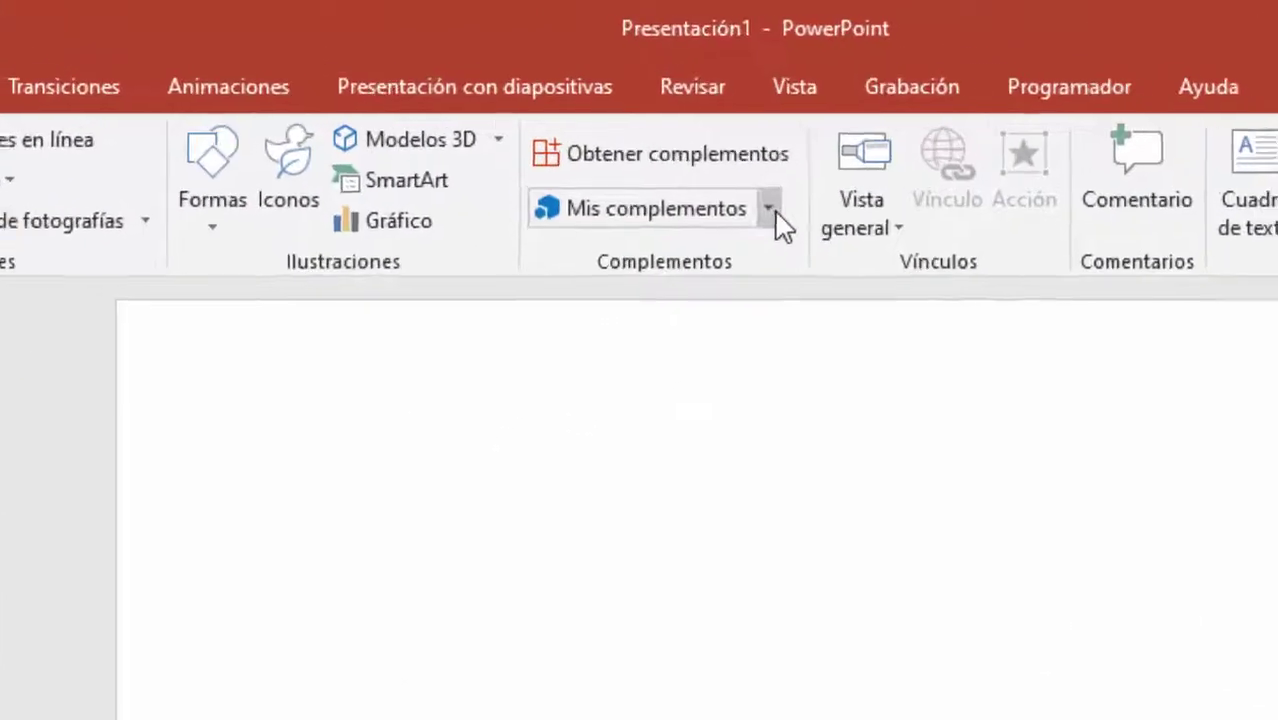
pyautogui.click(645, 111)
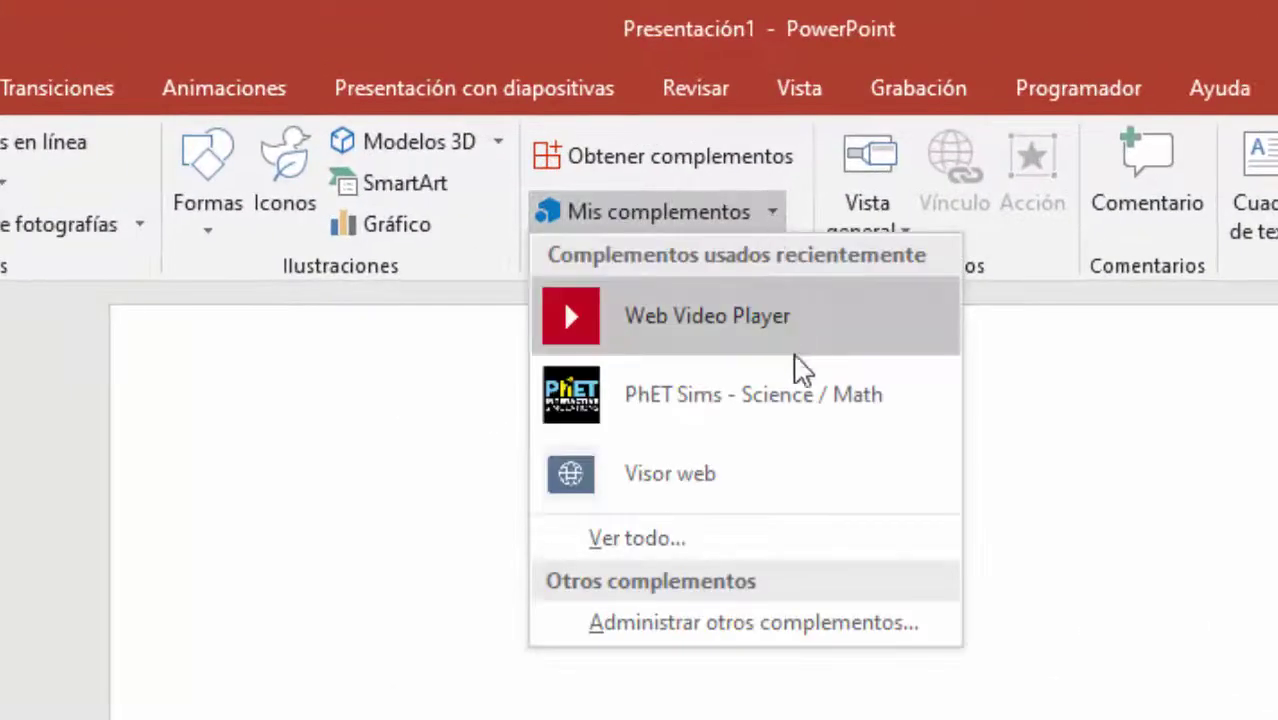
pyautogui.click(698, 495)
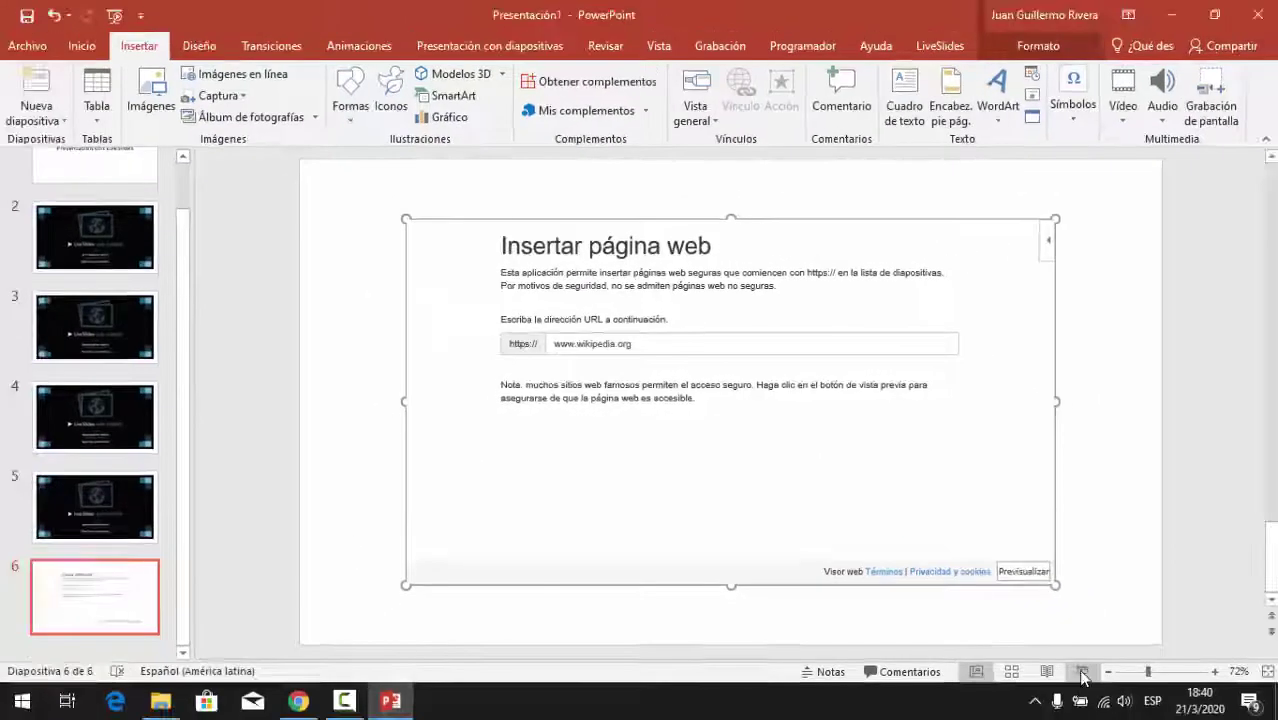
pyautogui.click(1258, 714)
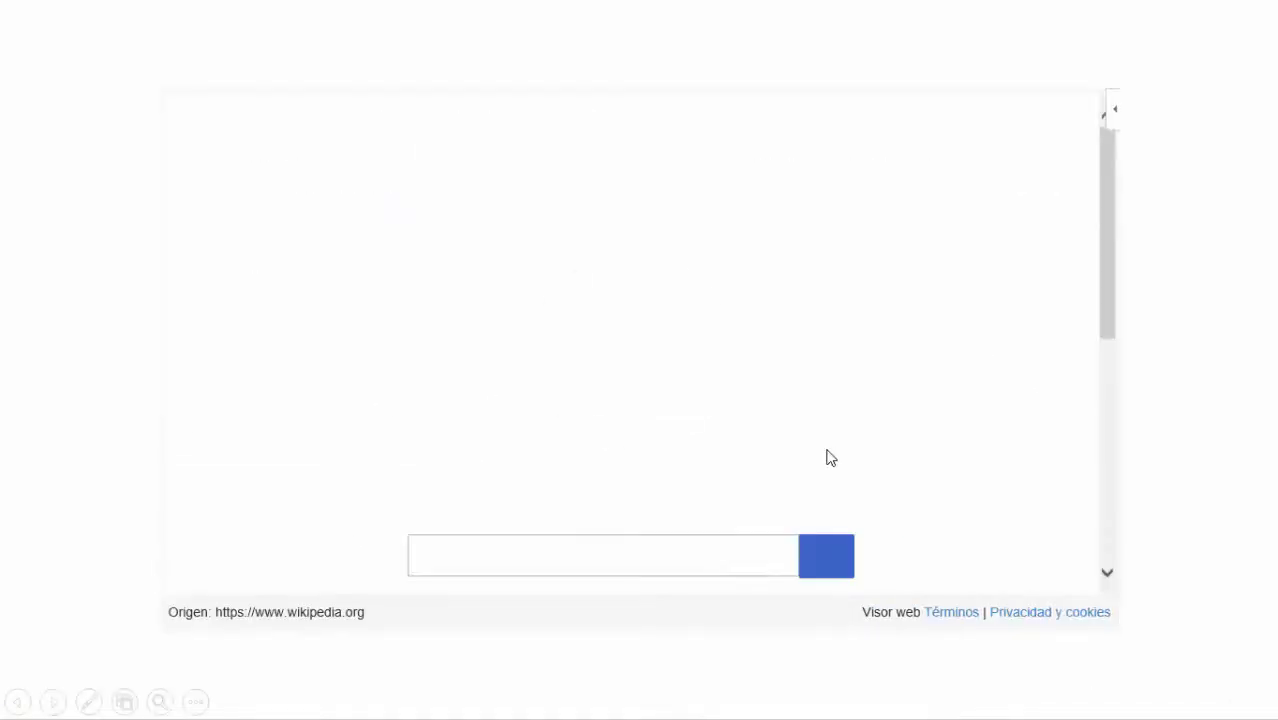
pyautogui.scroll(-3, 998, 304)
pyautogui.scroll(-2, 998, 304)
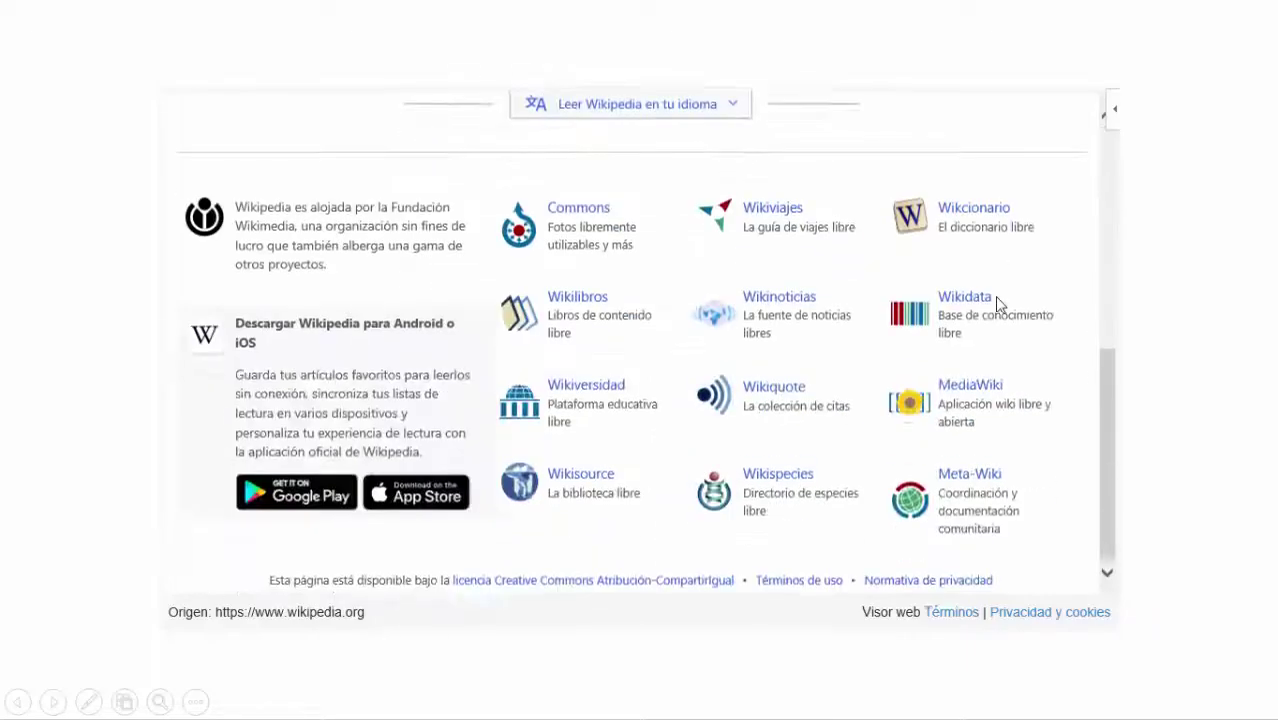
pyautogui.scroll(5, 998, 304)
pyautogui.click(1168, 401)
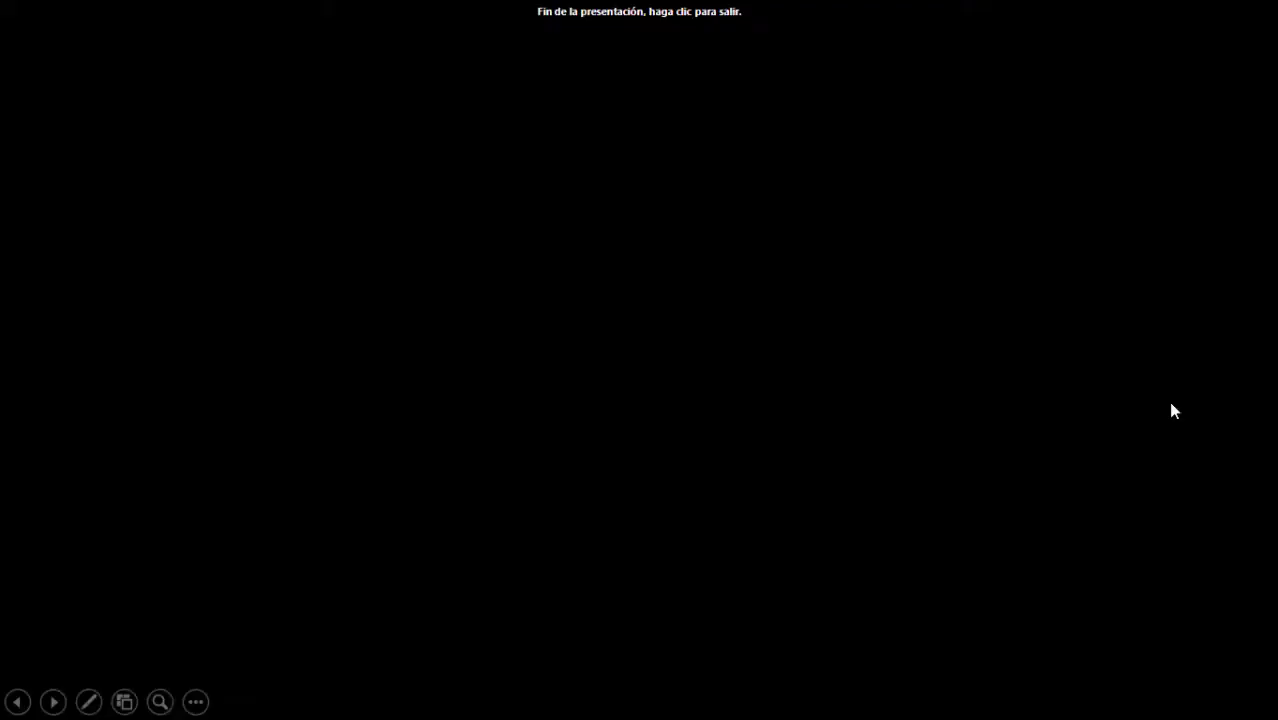
pyautogui.click(1168, 401)
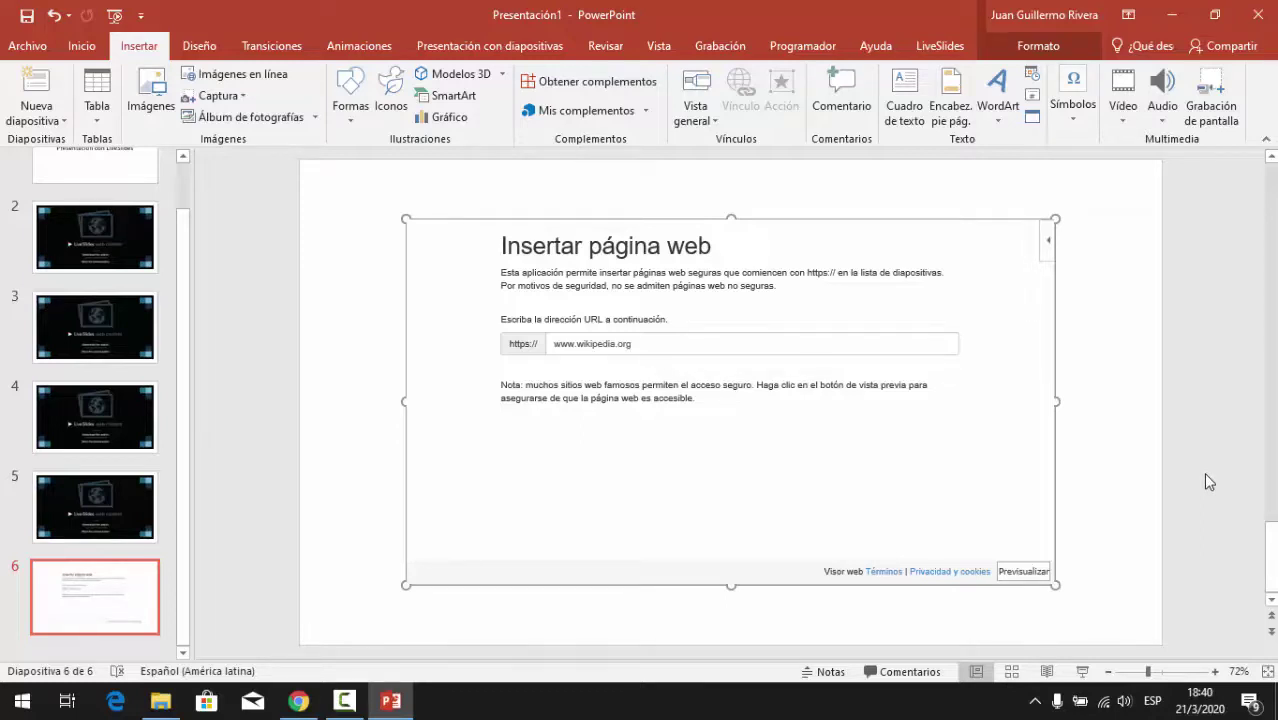
# Deselect the web viewer, scroll back up to slide 3, and show the Grabación tab.
pyautogui.click(1117, 405)
pyautogui.scroll(3, 1117, 410)
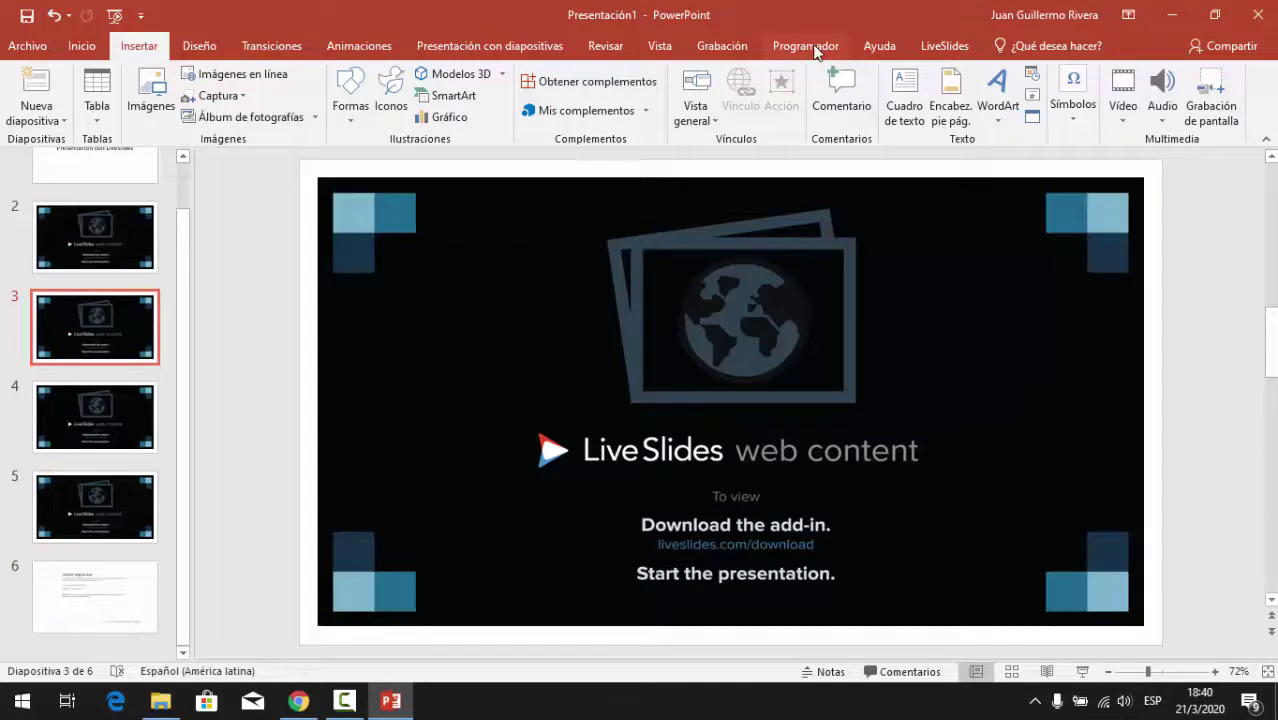
pyautogui.click(722, 48)
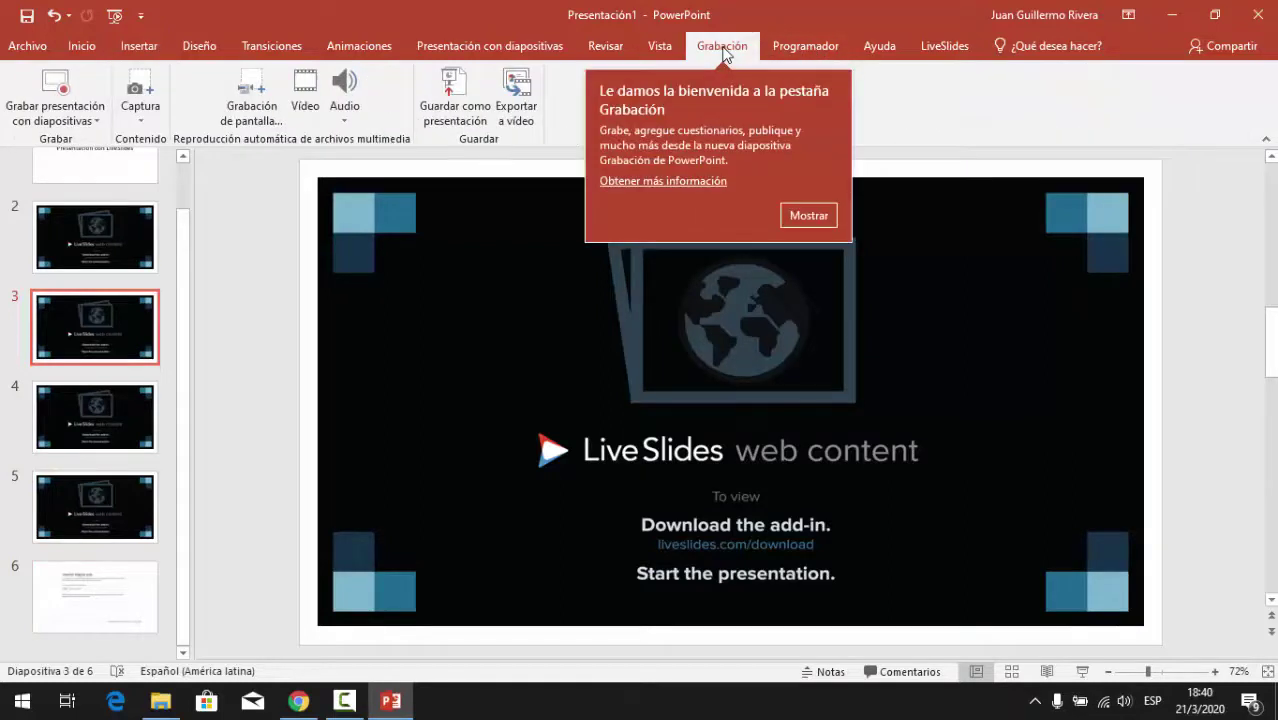